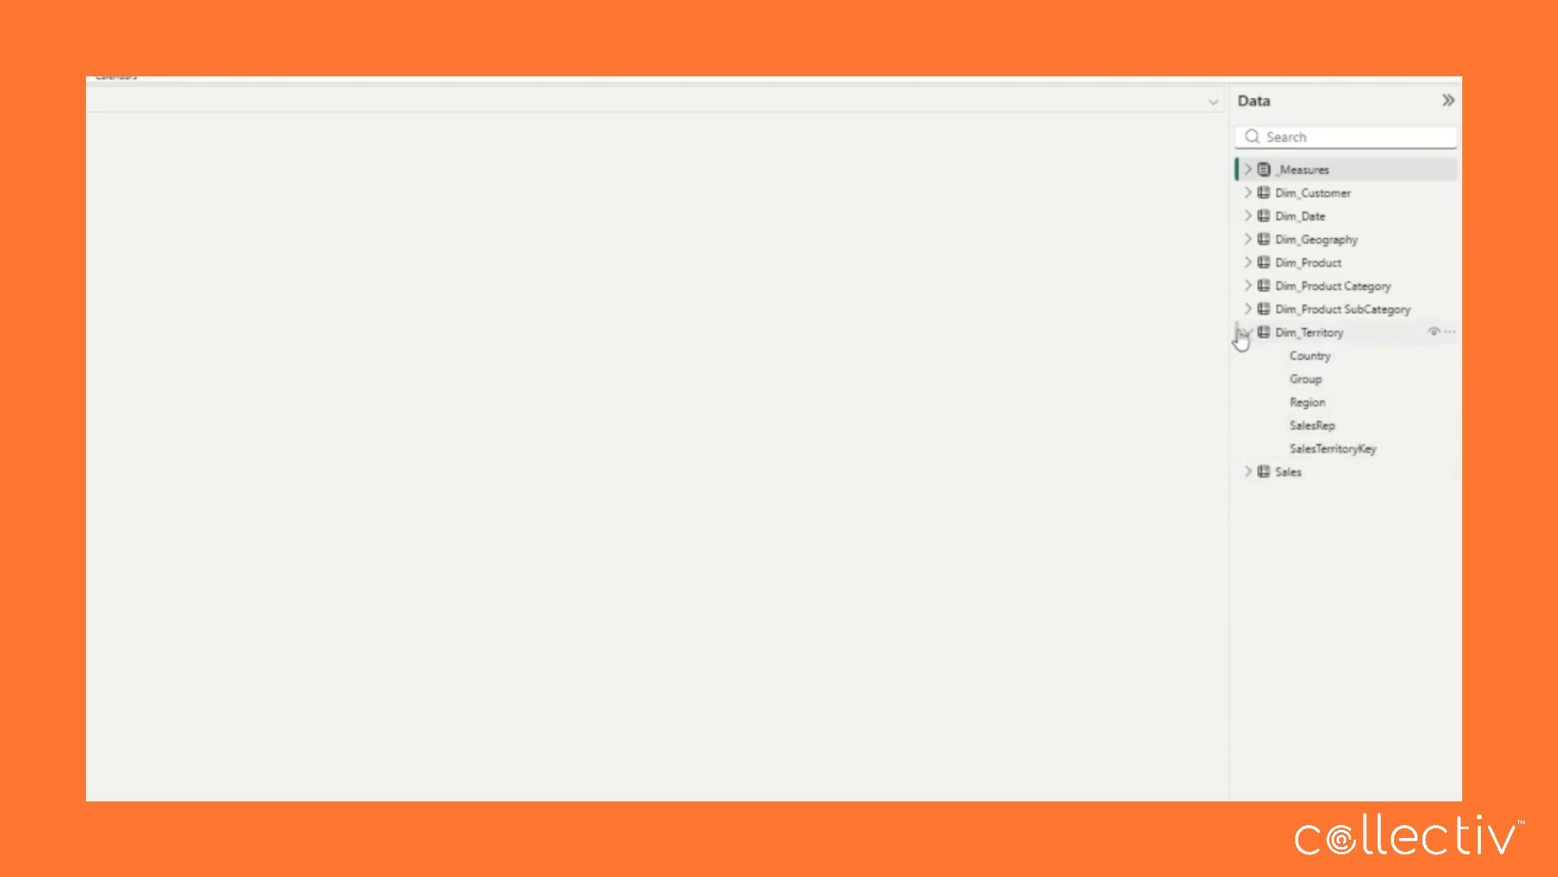
Ask the report's Copilot "Which month of 2013 had the highest sales in Australia?"
{"action": "left_click", "coordinate": [1245, 335]}
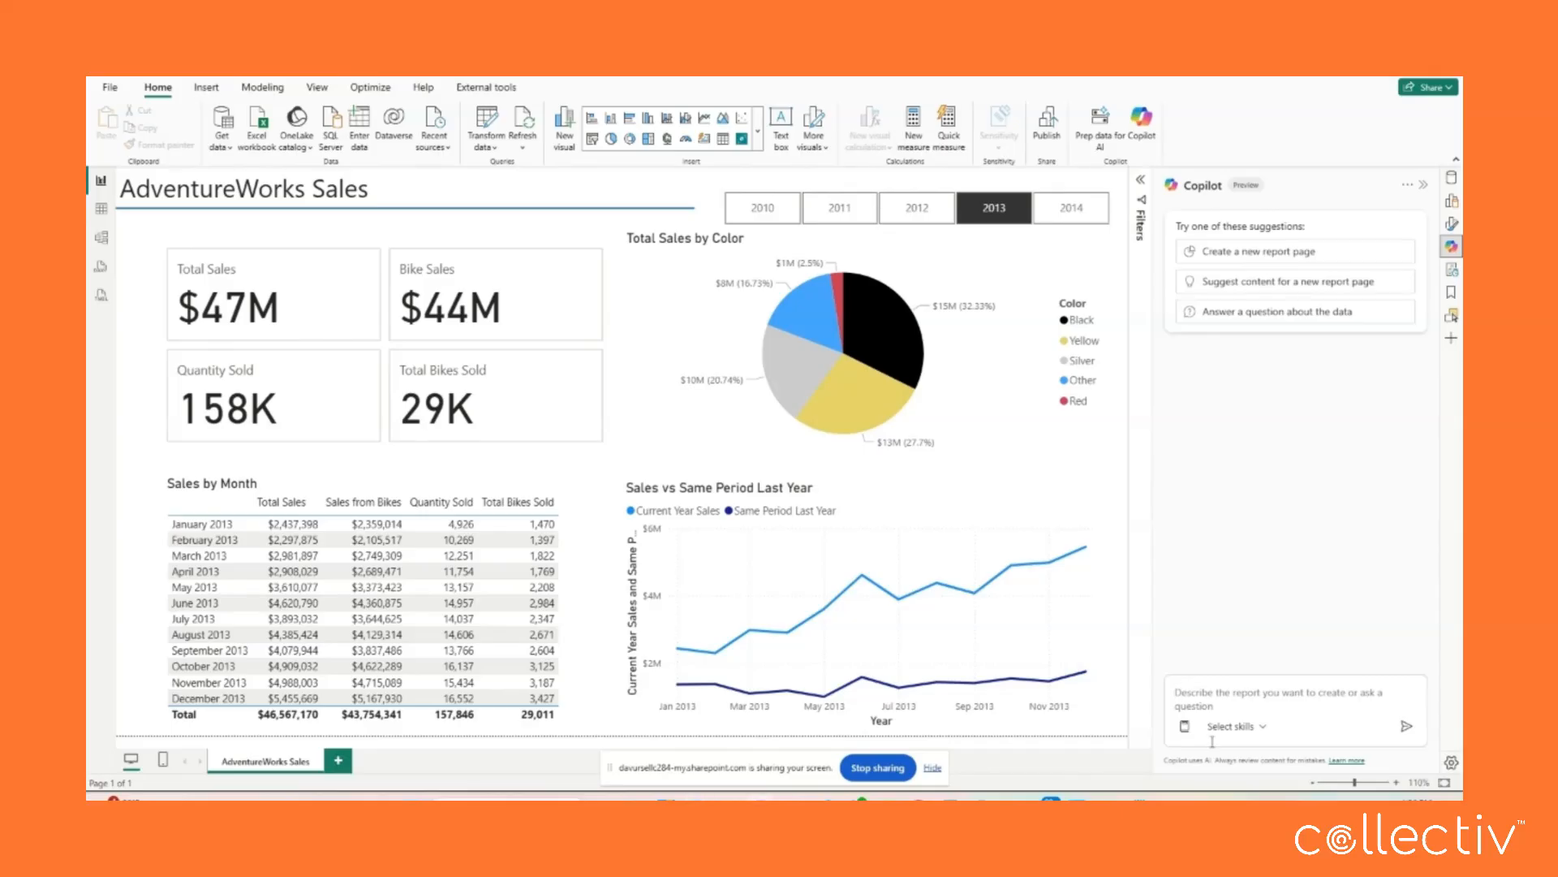
{"action": "left_click", "coordinate": [1227, 701]}
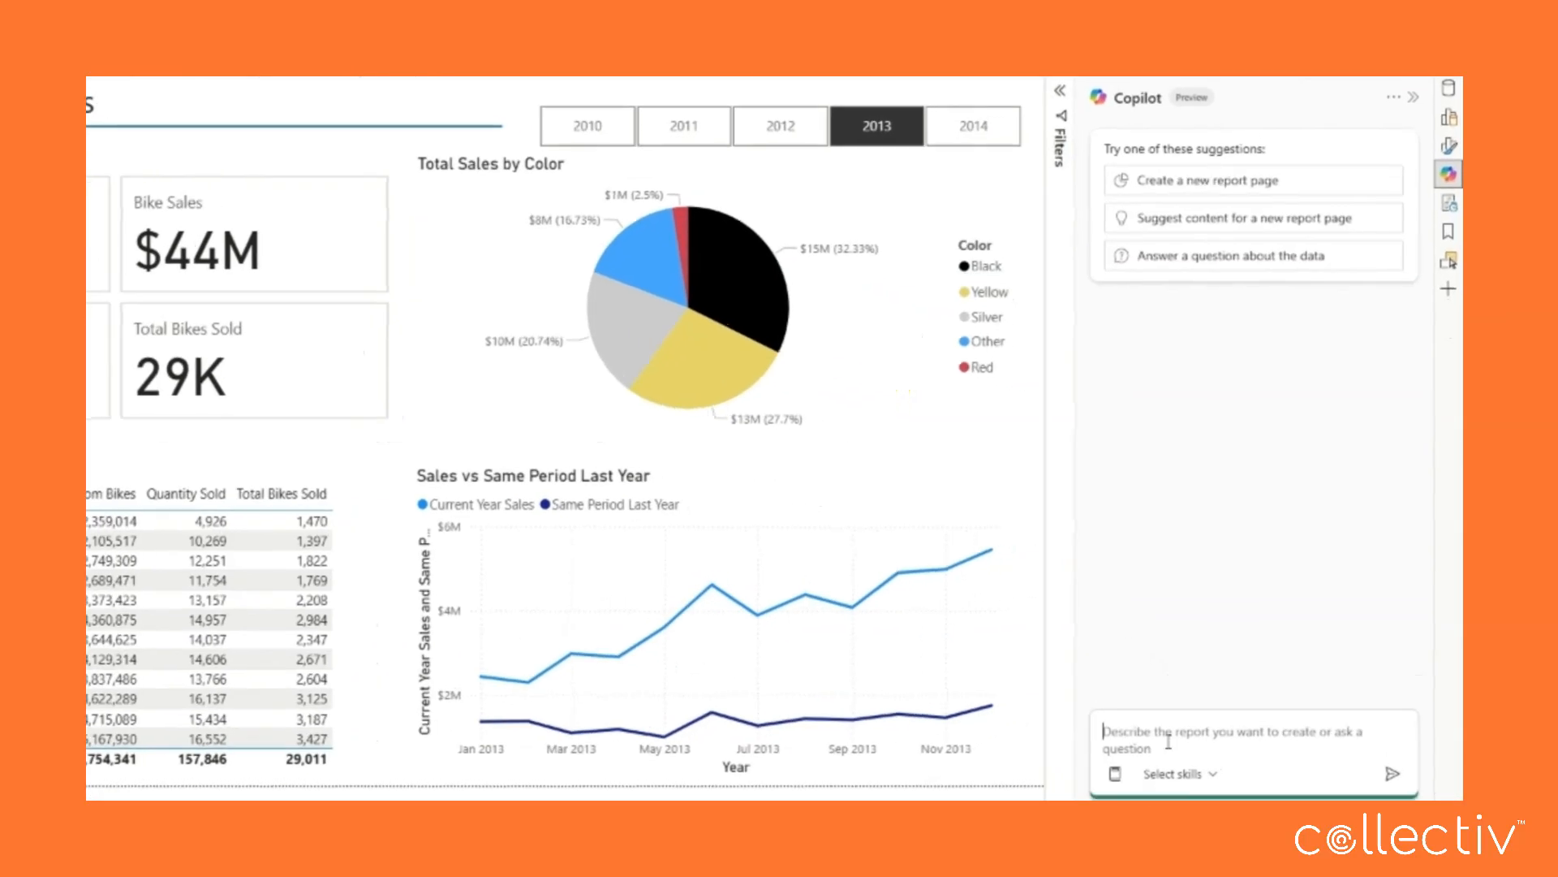
{"action": "type", "text": "Which month of 2013 had the highest sales in Australia?"}
{"action": "left_click", "coordinate": [1393, 774]}
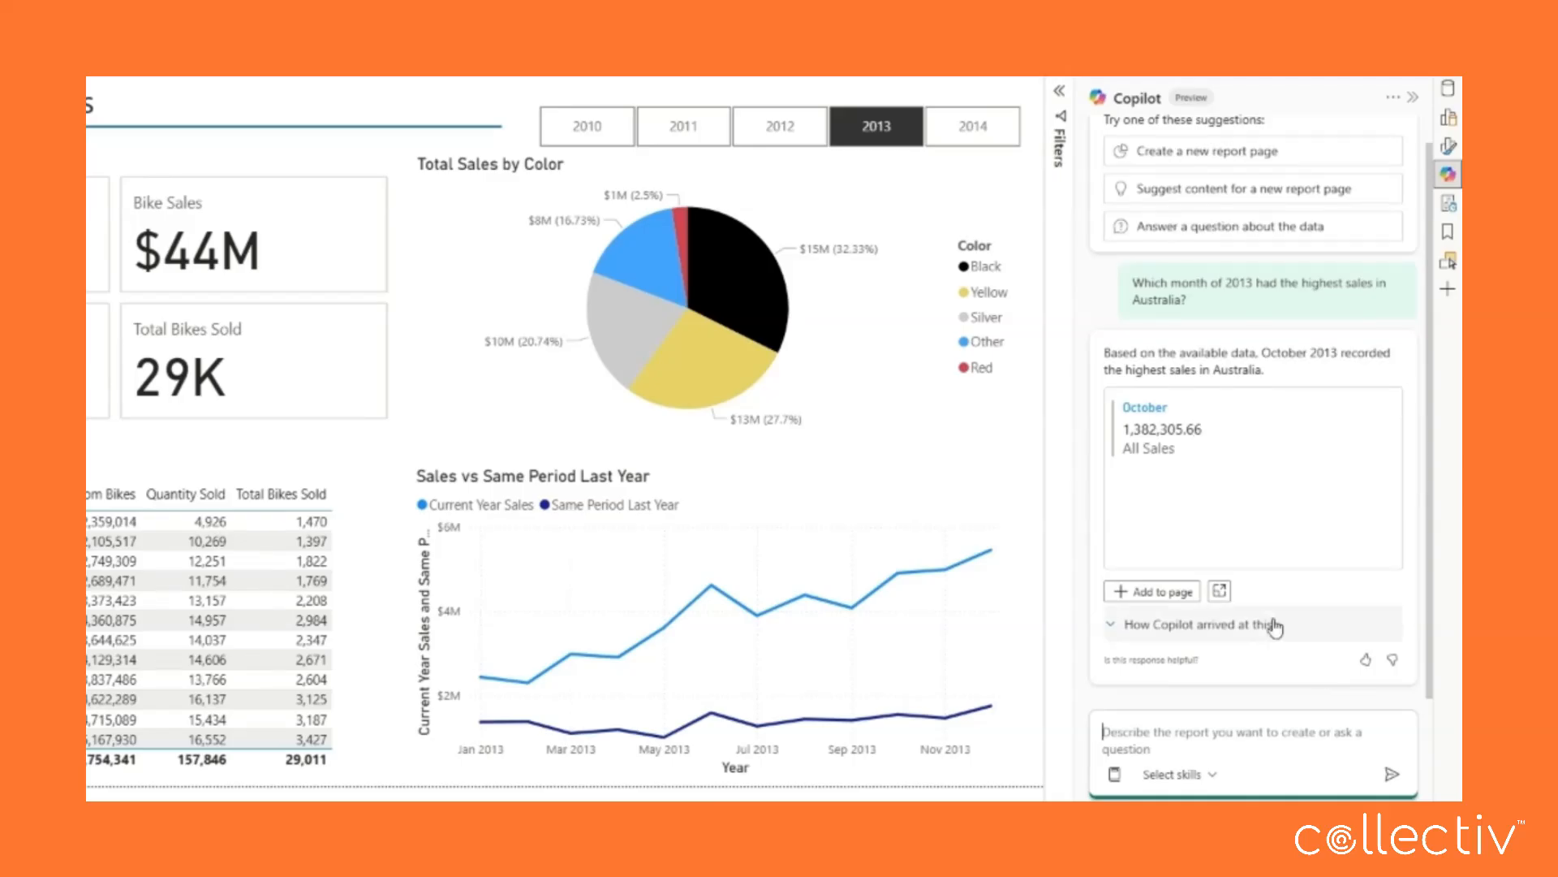
Expand how Copilot arrived at its answer and review the data used and filters applied, including the Country field's source
{"action": "left_click", "coordinate": [1263, 640]}
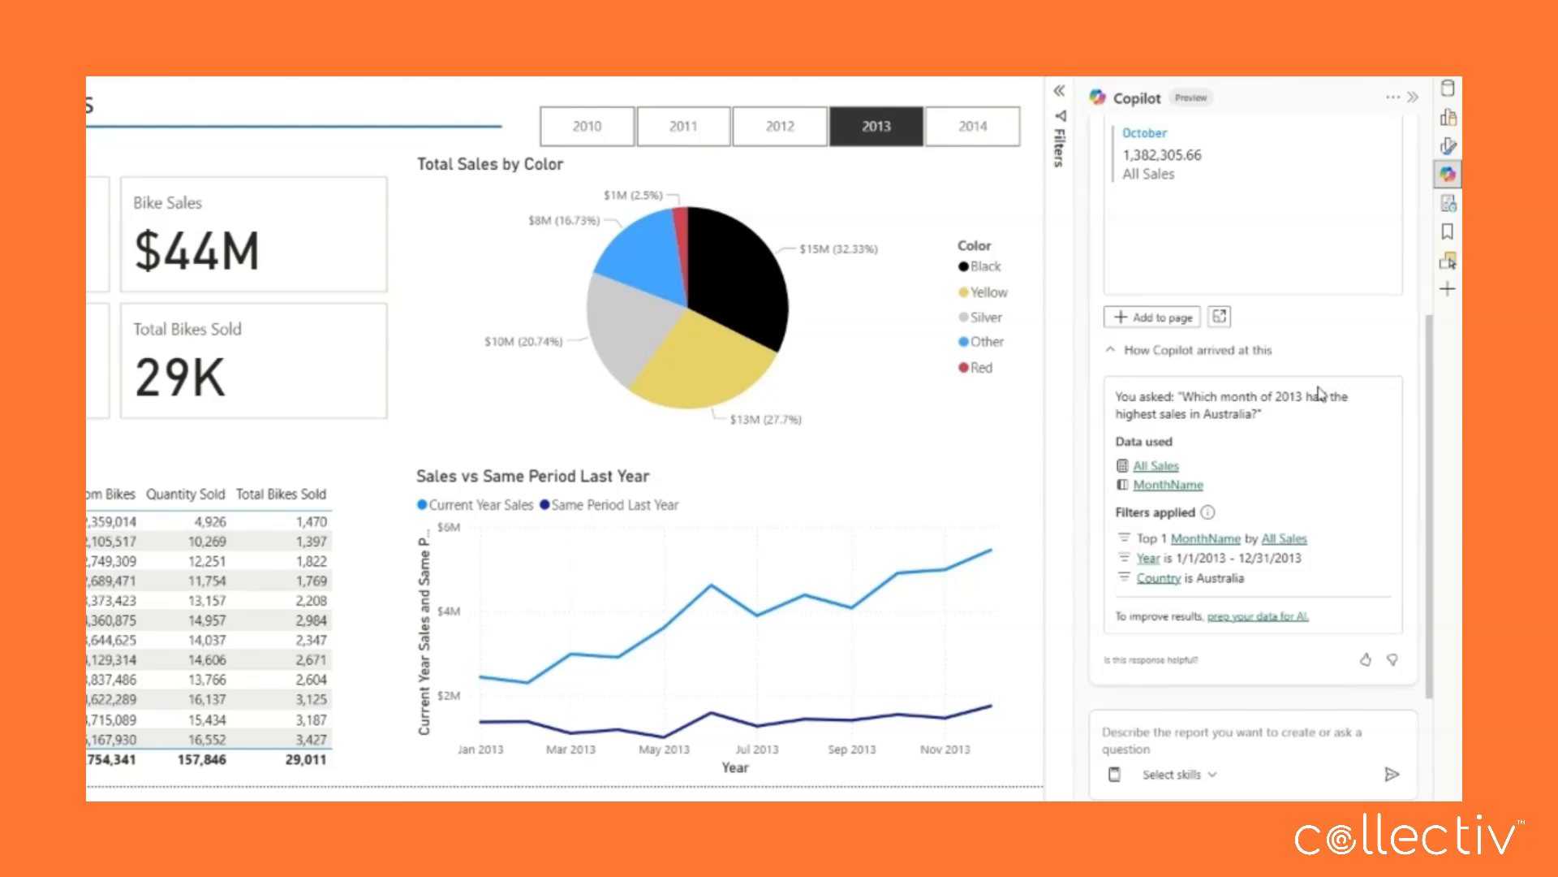
{"action": "mouse_move", "coordinate": [1154, 468]}
{"action": "mouse_move", "coordinate": [1168, 579]}
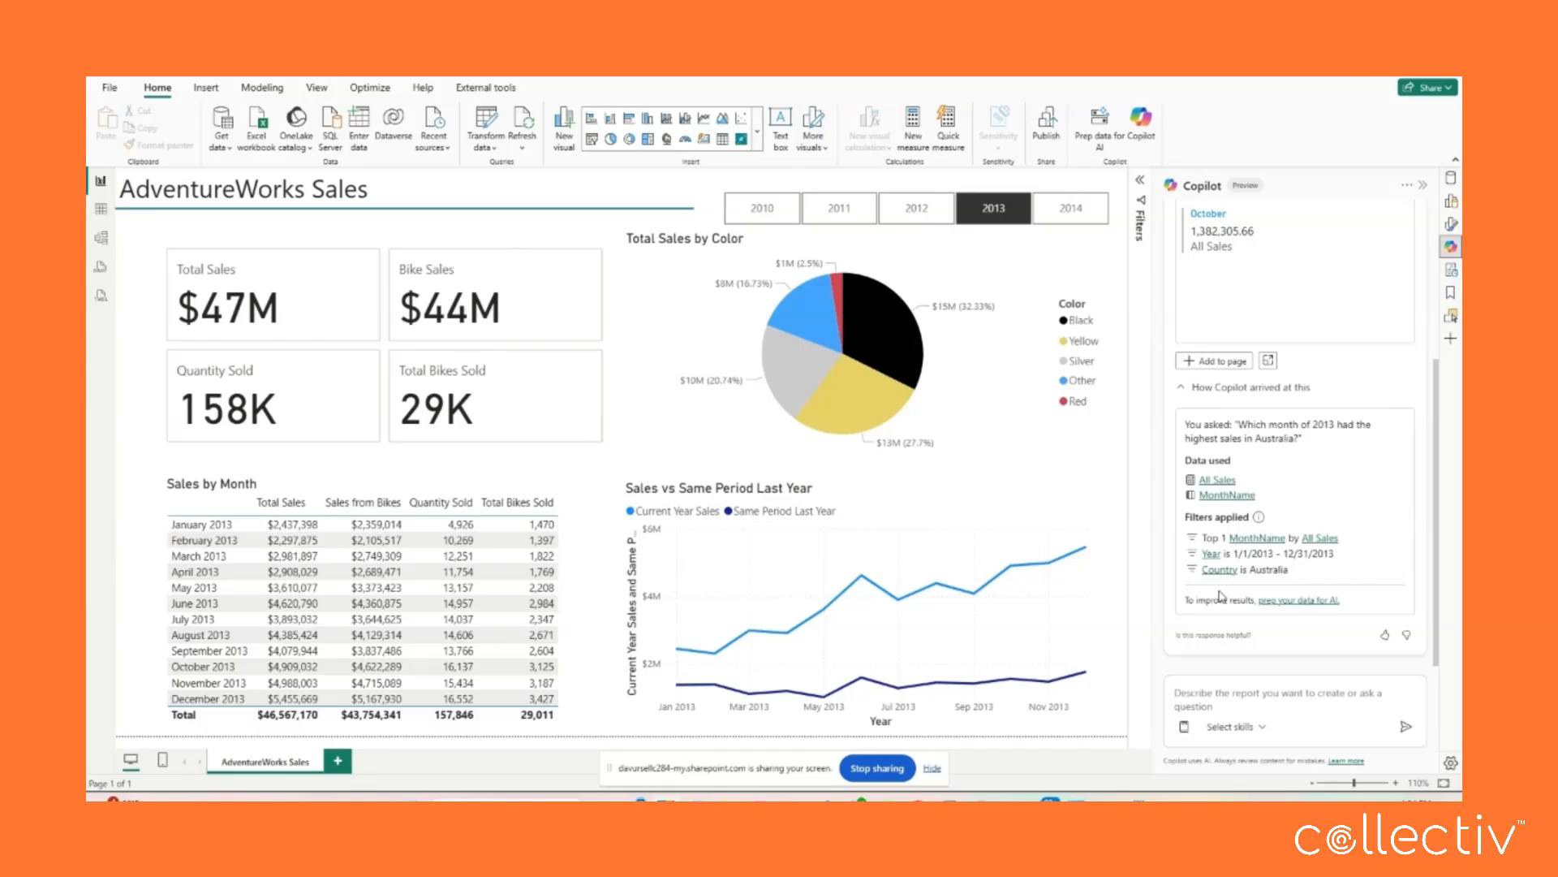
{"action": "mouse_move", "coordinate": [1235, 570]}
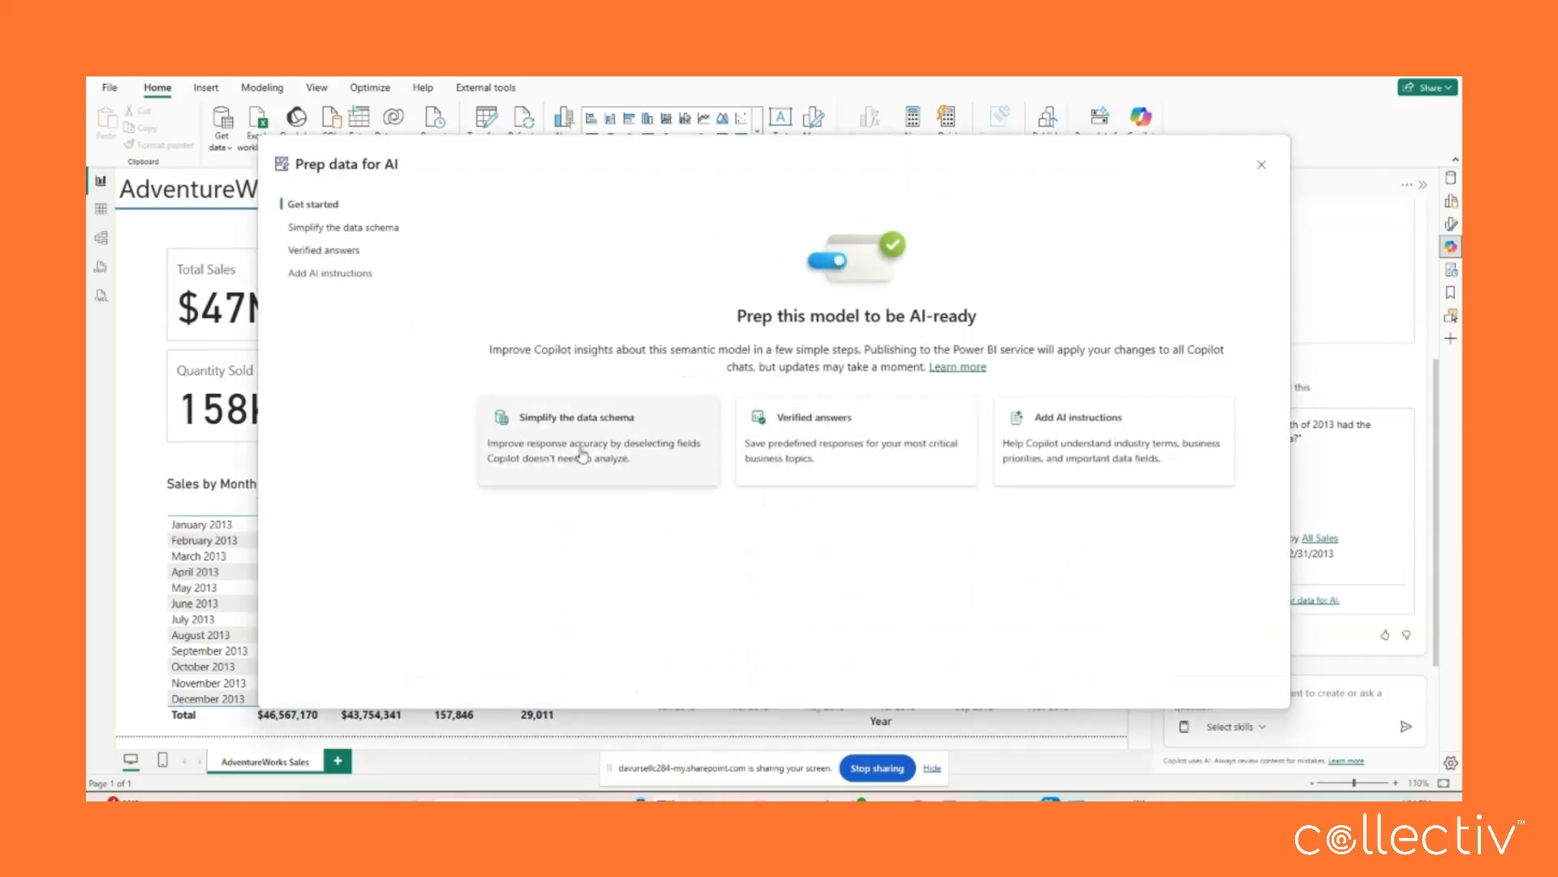
Exclude the Dim_Territory table from the simplified AI data schema and apply the change
{"action": "left_click", "coordinate": [582, 456]}
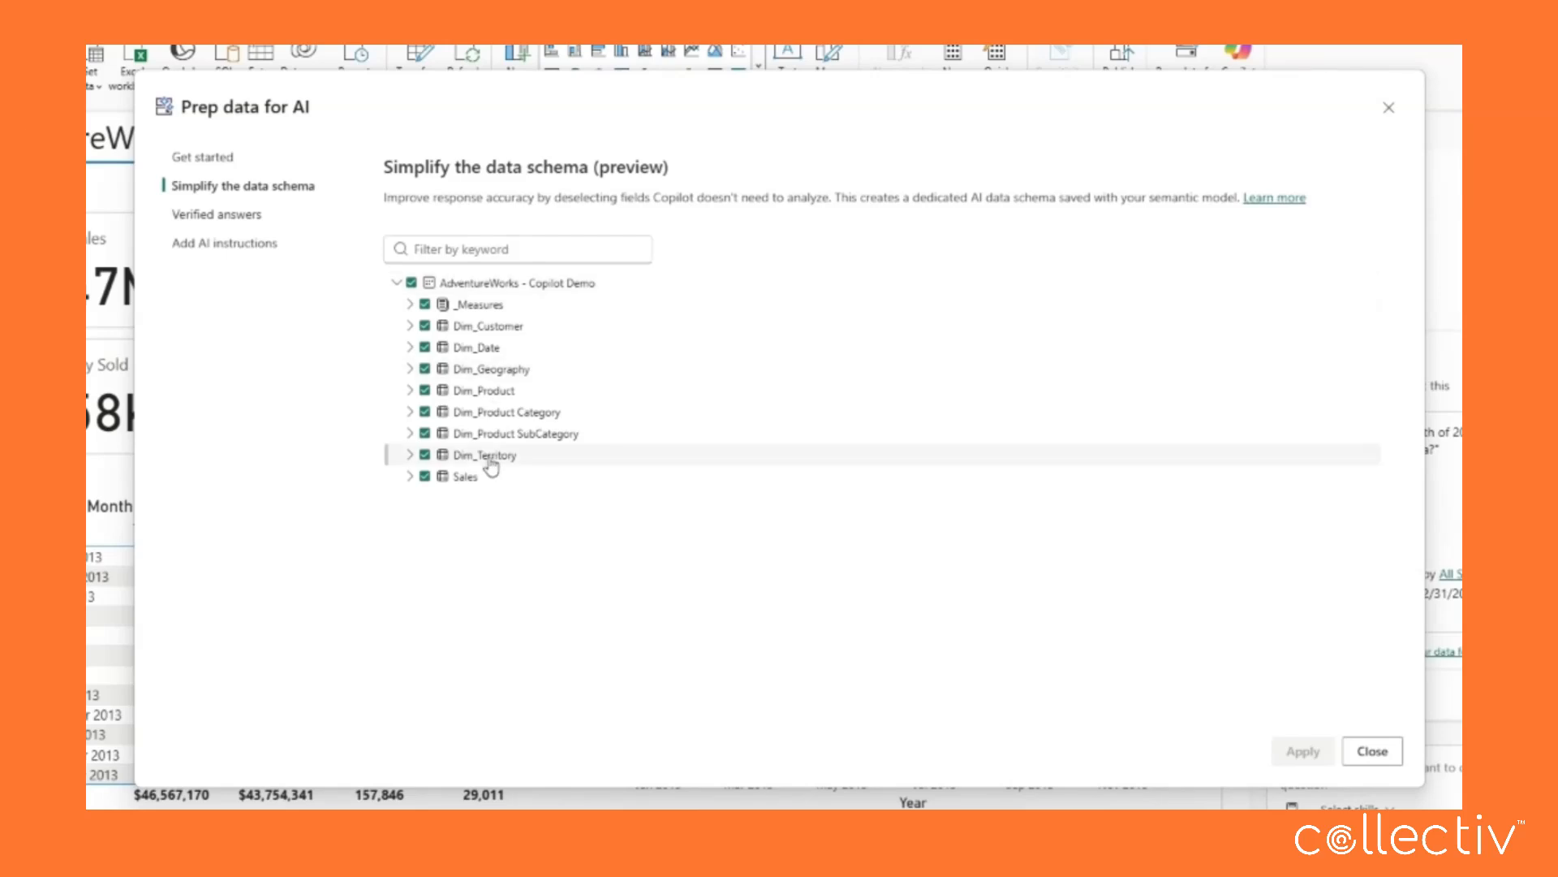
{"action": "left_click", "coordinate": [424, 456]}
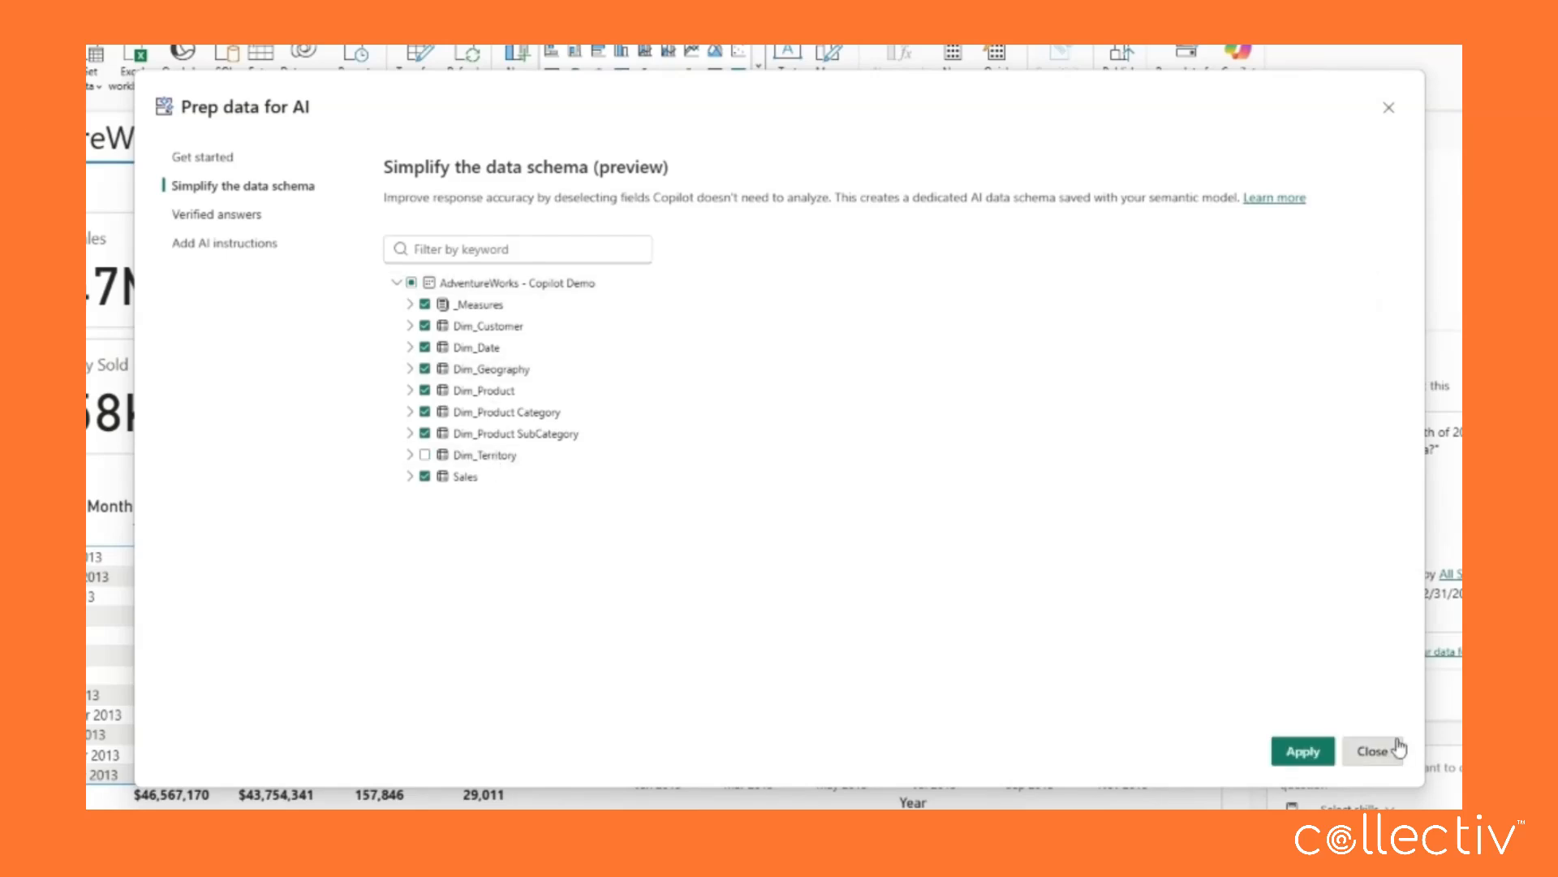
{"action": "left_click", "coordinate": [1301, 750]}
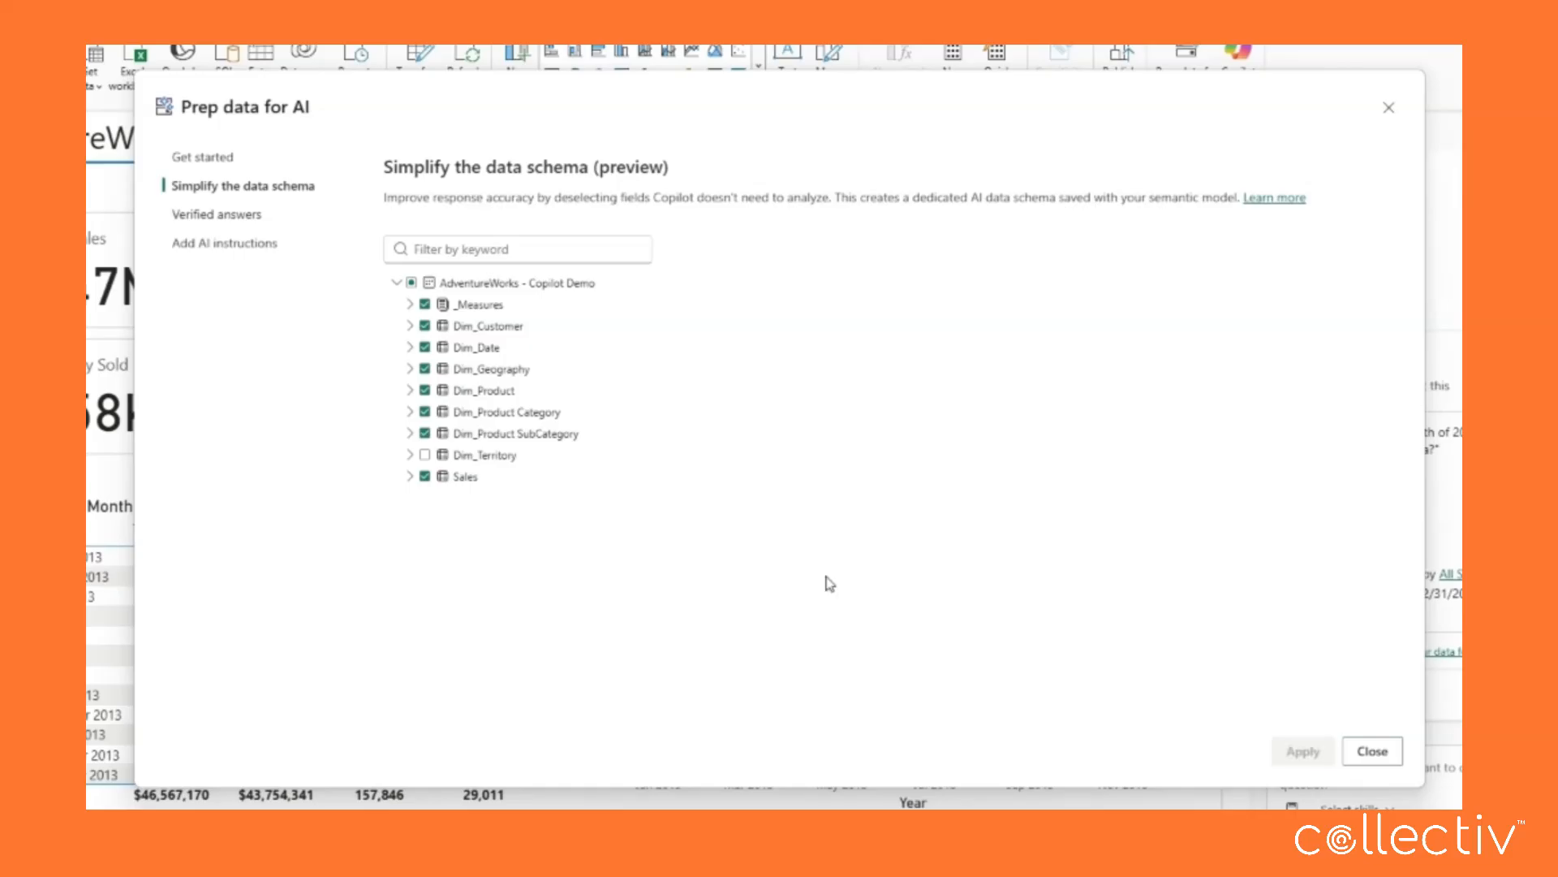
Have the Copilot app write an AI instruction block: for "sales" ask Sales Amount ([Sum of Sales]) or Sales Quantity ([Quantity Sold]); for countries use Dim_Geography
{"action": "left_click", "coordinate": [208, 248]}
{"action": "left_click", "coordinate": [859, 456]}
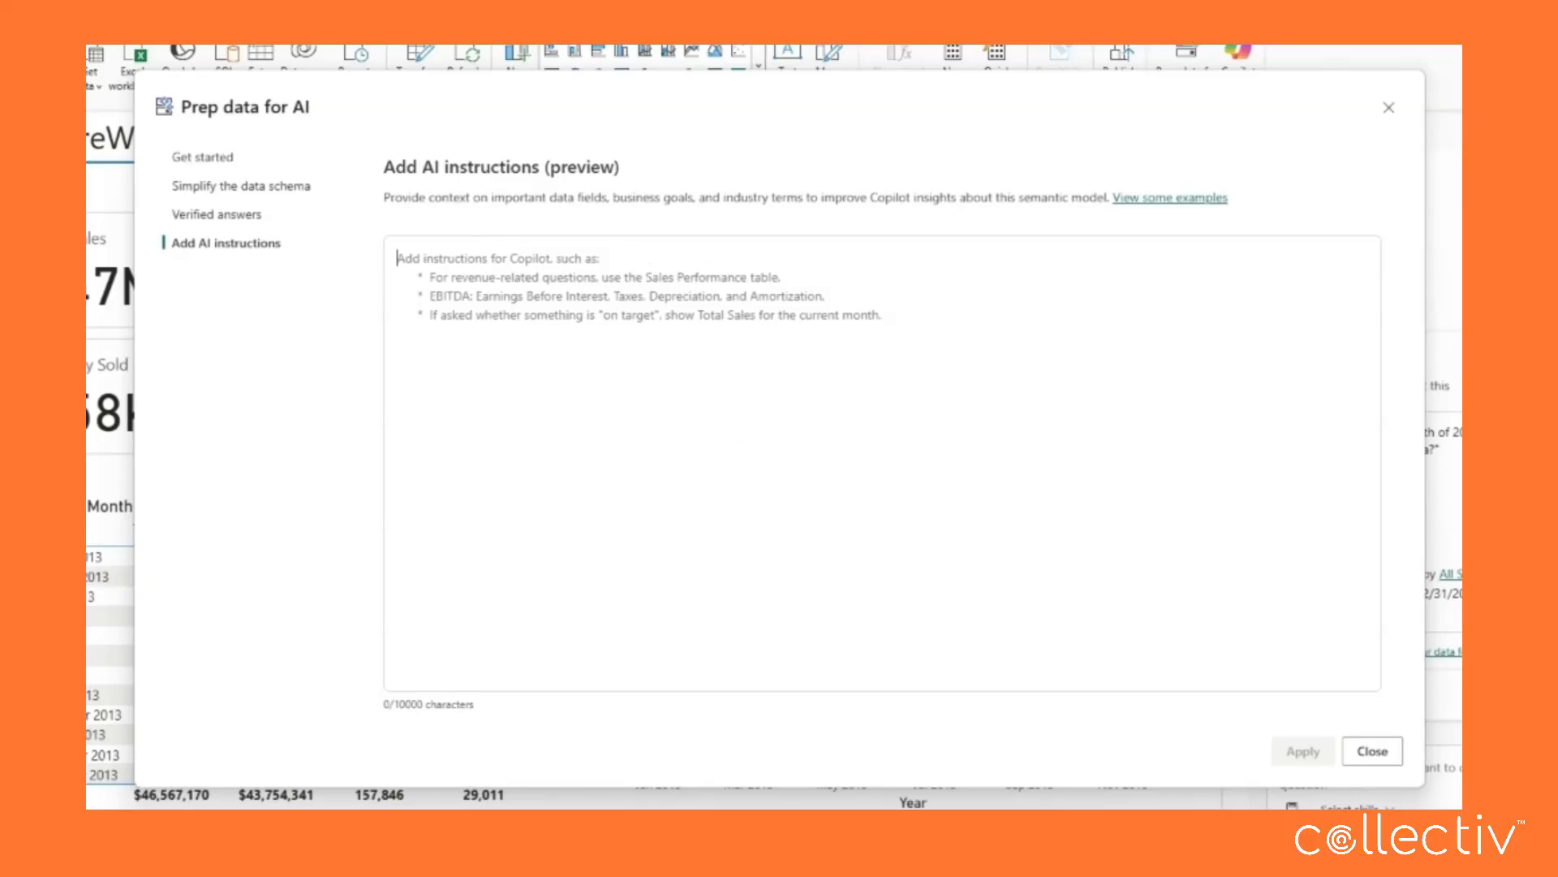
{"action": "key", "text": "alt+space"}
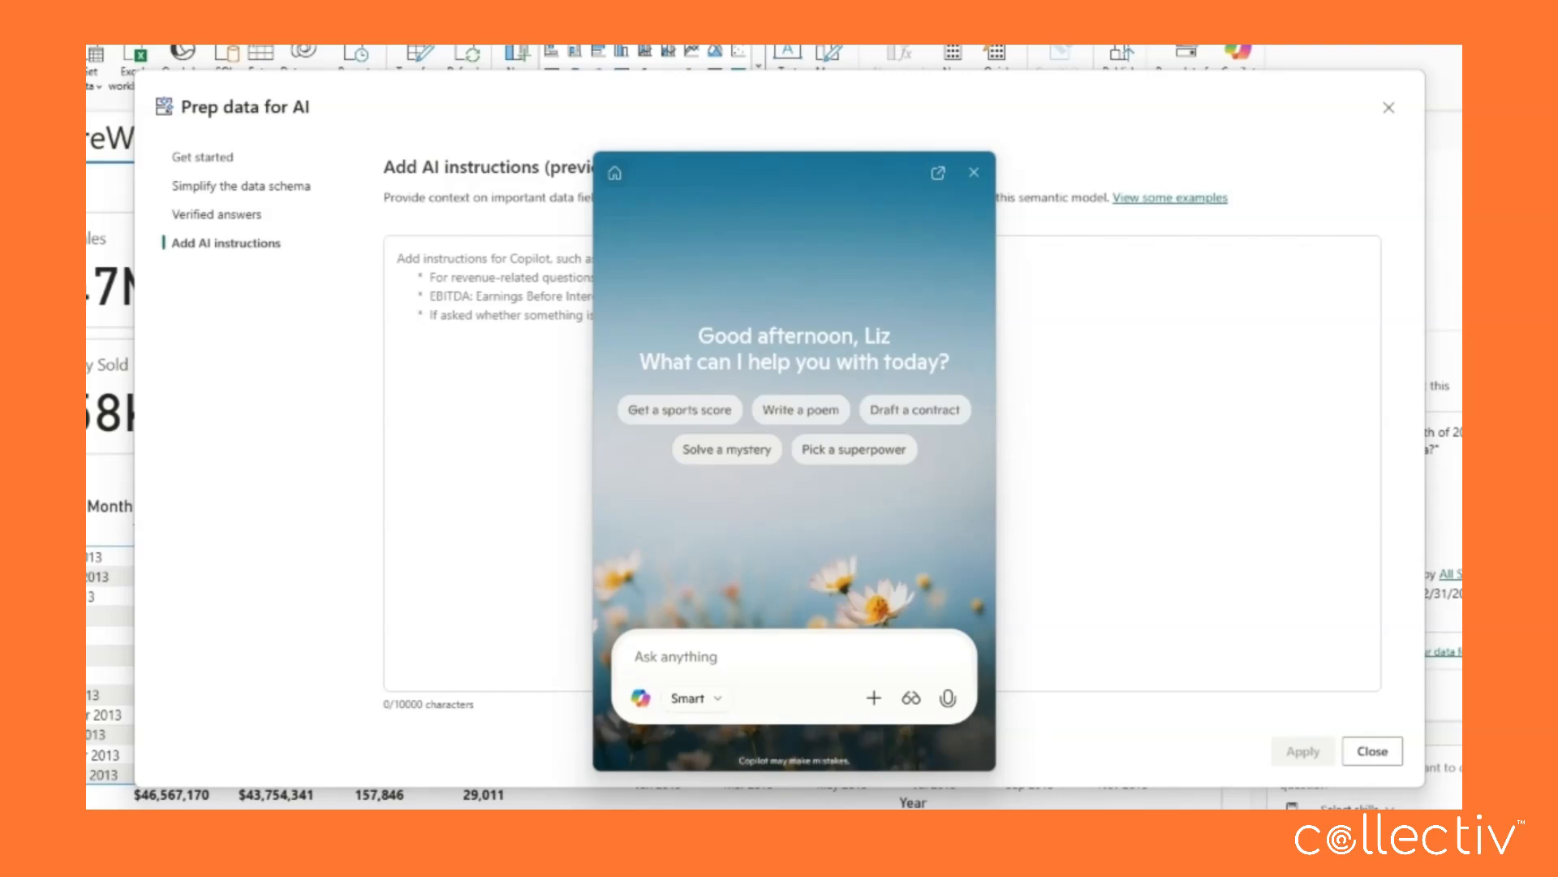
{"action": "left_click", "coordinate": [707, 656]}
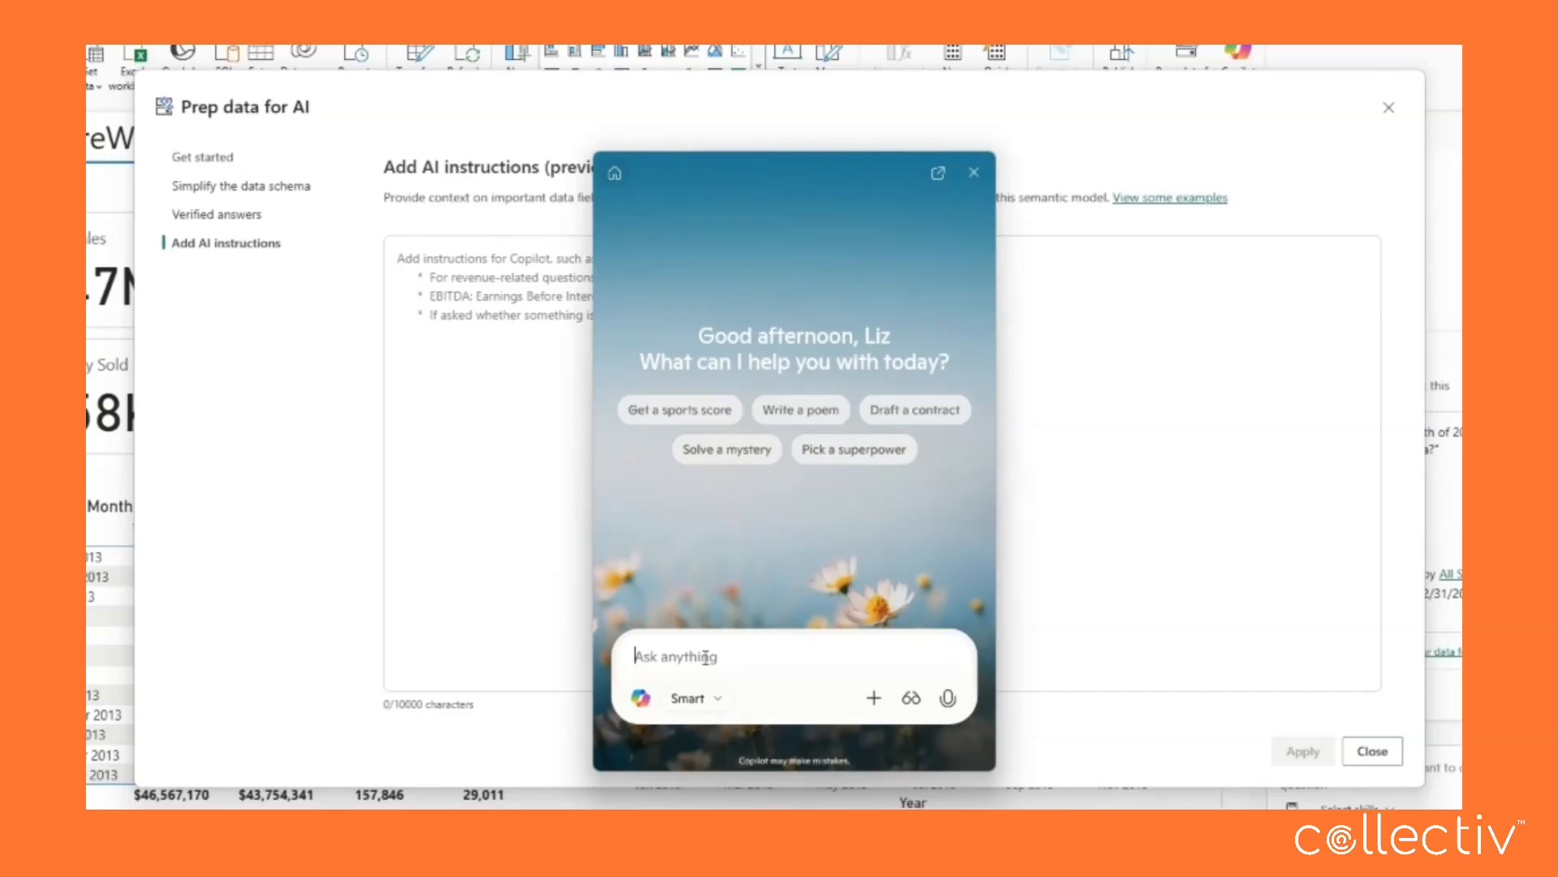
{"action": "type", "text": "Please rewrite this as instruction block for AI instructions in Power BI When asked for \"sales\" ask if the user wants to see Sales Amount ([Sum of Sales]) or Sales Quantity ([Quantity Sold]) When asked for a country, use Dim_Geography"}
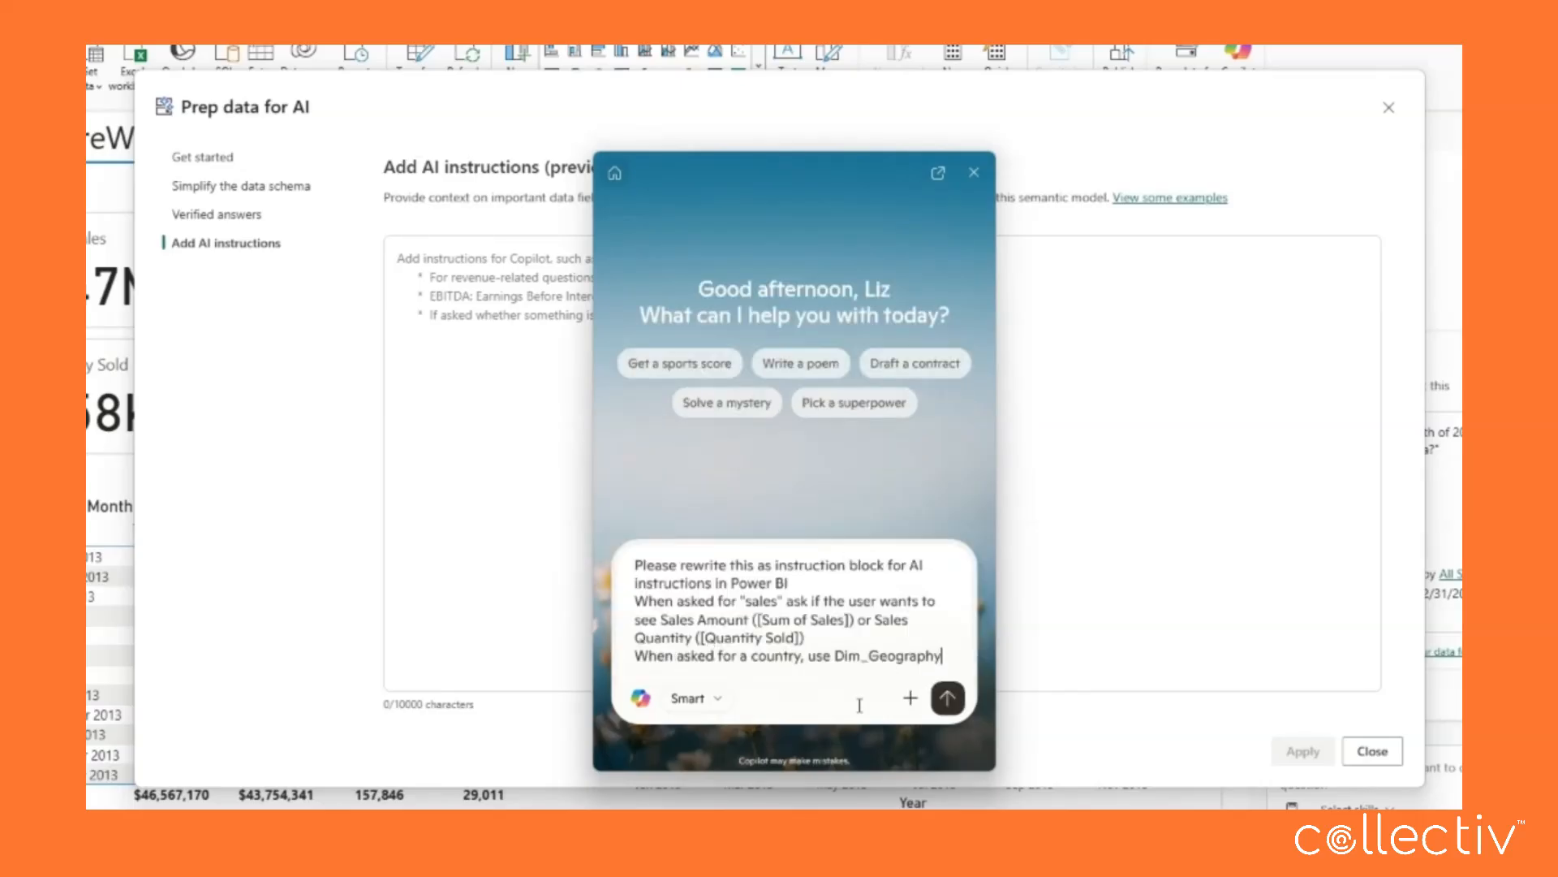
{"action": "left_click", "coordinate": [948, 698]}
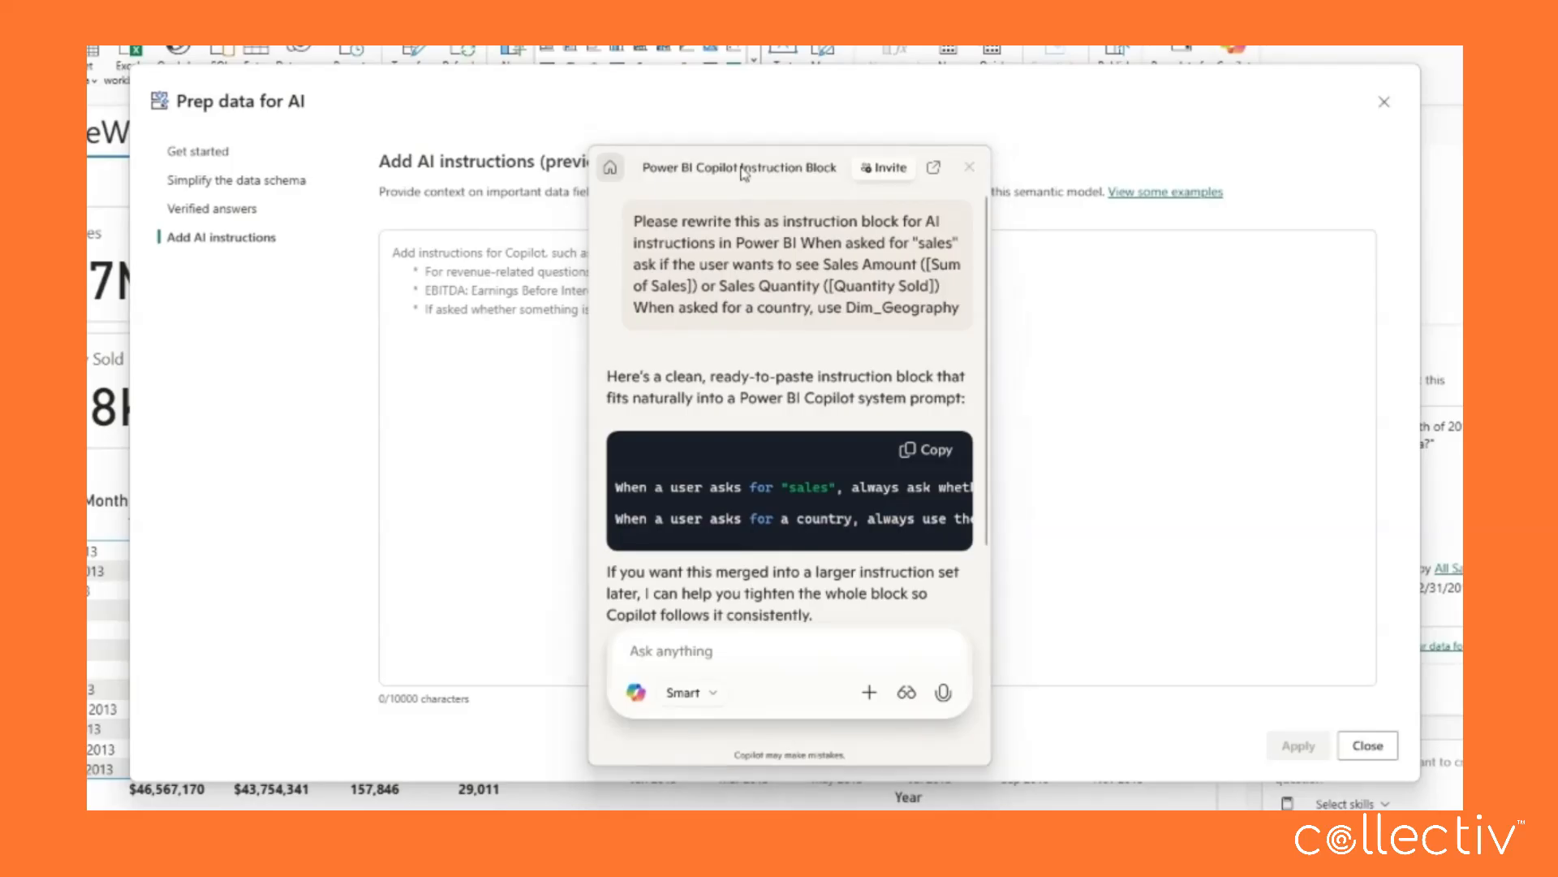
Add and apply the AI instructions to clarify Sales Amount or Sales Quantity for "sales" and use the Dim_Geography table for country fields
{"action": "left_click", "coordinate": [657, 349]}
{"action": "type", "text": "When a user asks for \"sales\", always ask whether they want Sales Amount ([Sum of Sales]) or Sales Quantity ([Quantity Sold]).  When a user asks for a country, always use the Dim_Geography table for country fields."}
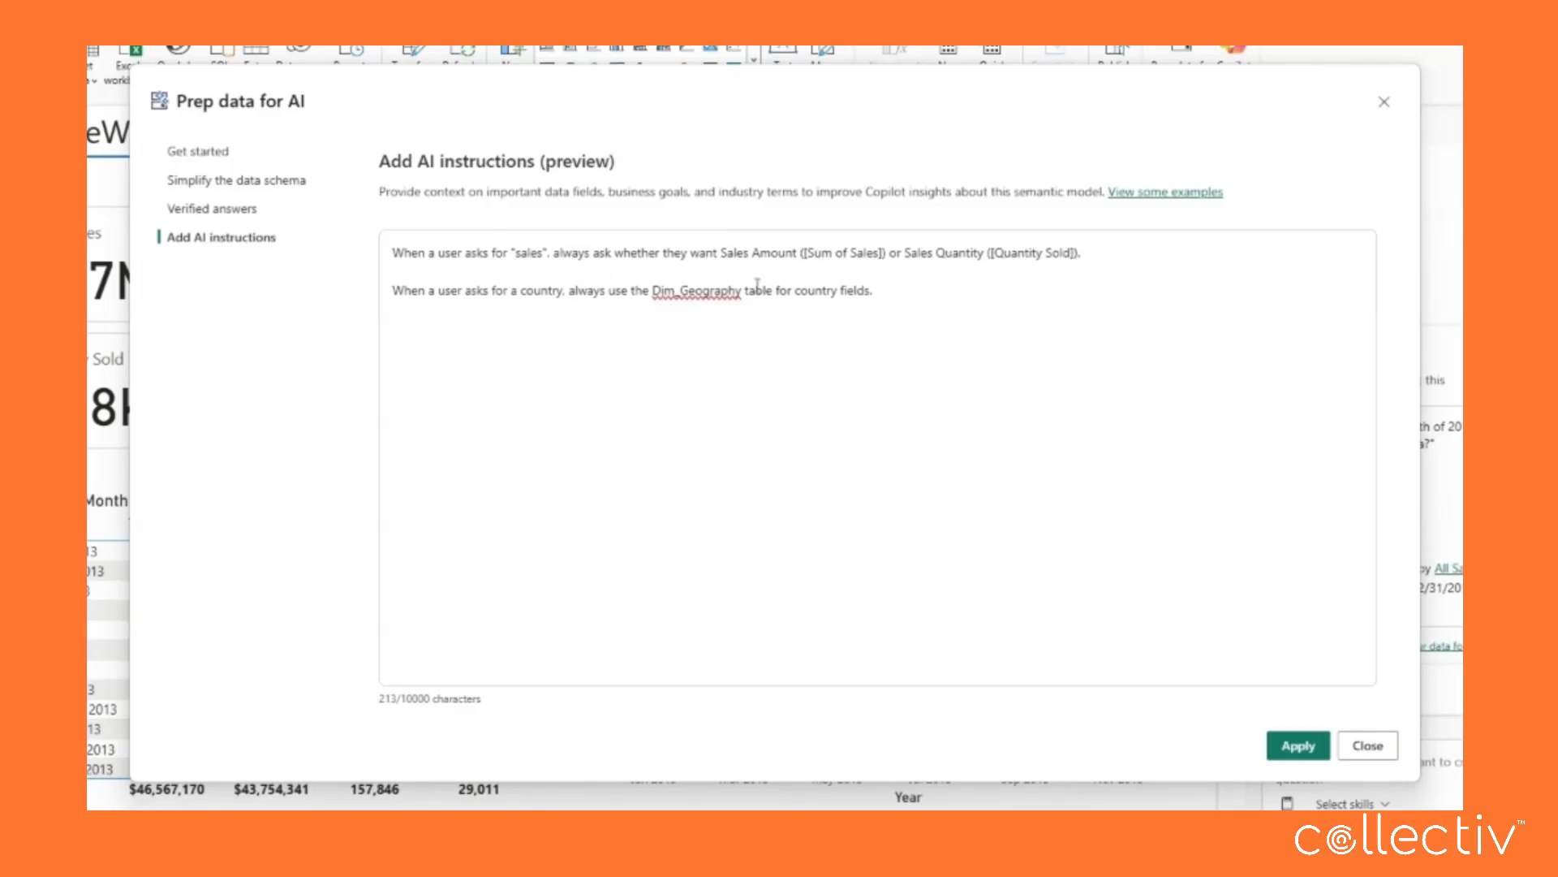
{"action": "left_click", "coordinate": [1316, 745]}
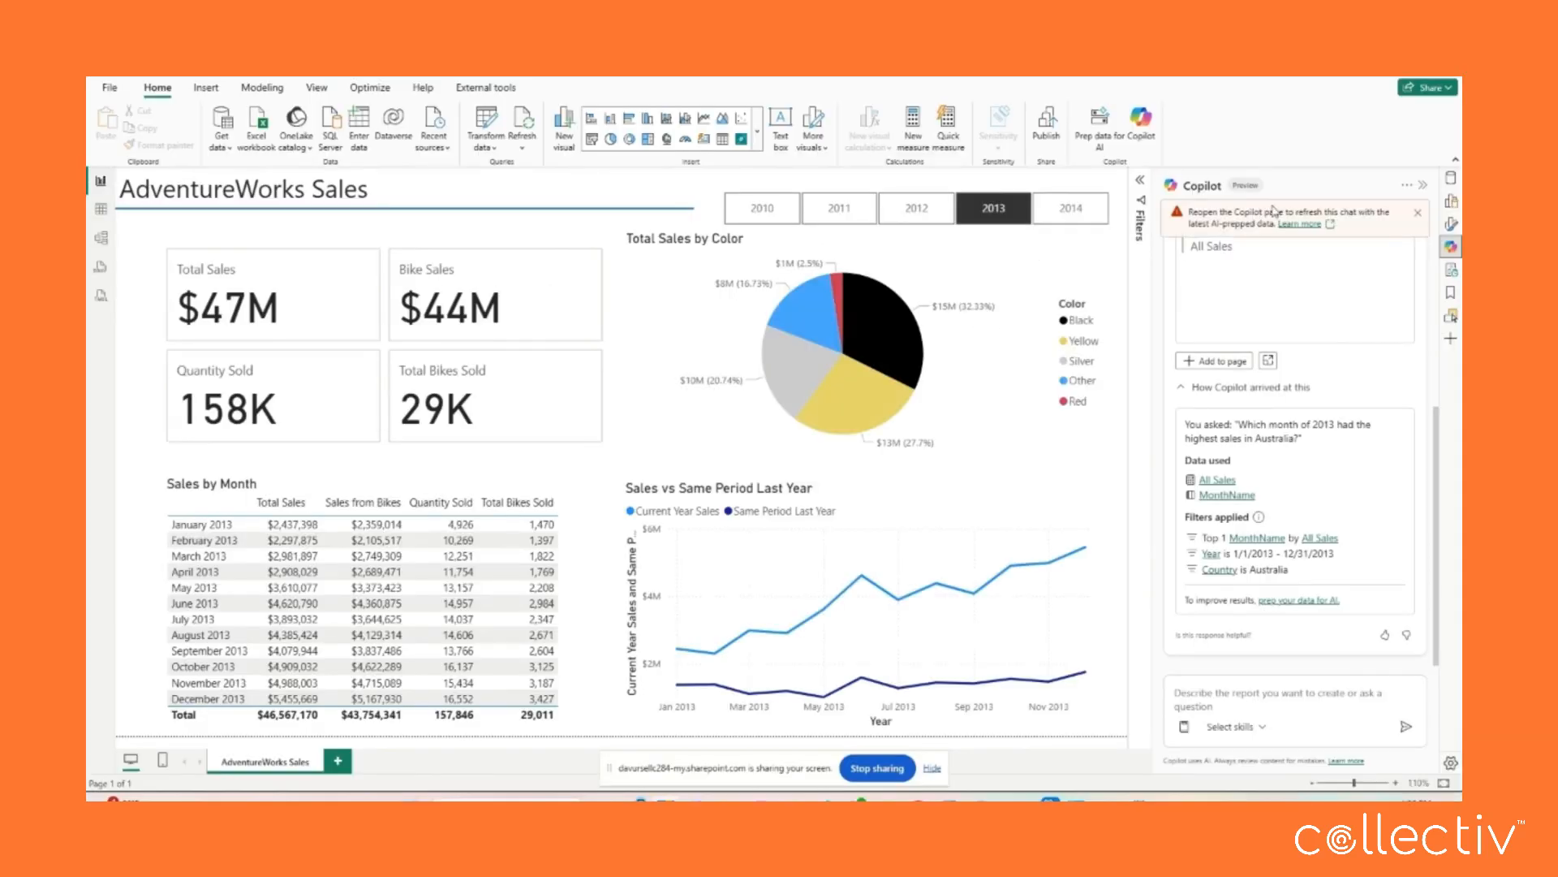
Reopen the report's Copilot, ask again which month of 2013 had the highest sales in Australia, and choose to use Quantity Sold
{"action": "left_click", "coordinate": [1452, 252]}
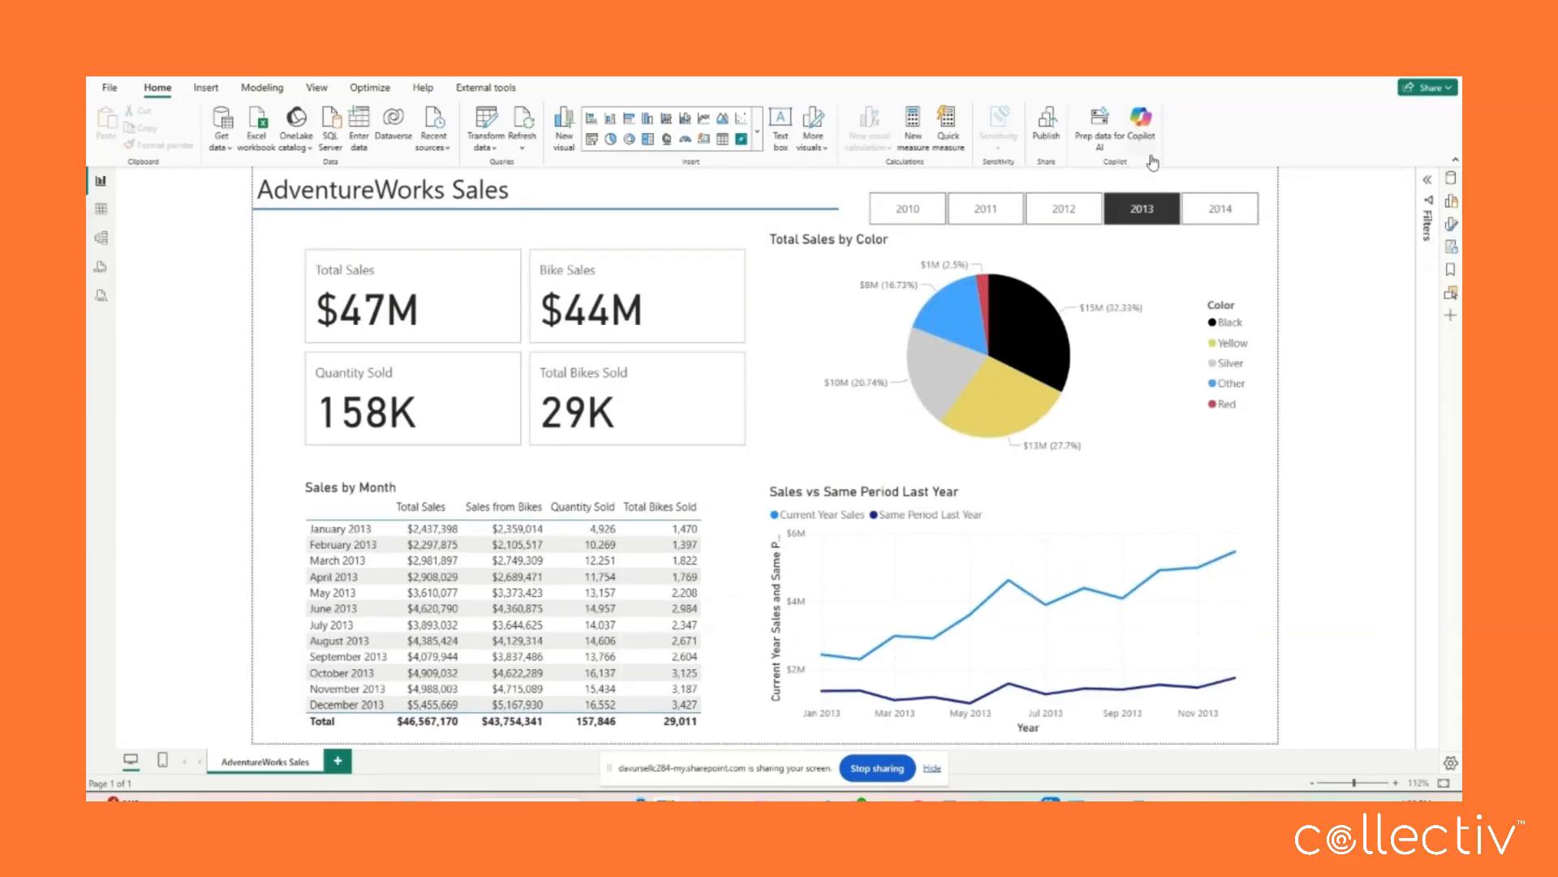
{"action": "left_click", "coordinate": [1142, 122]}
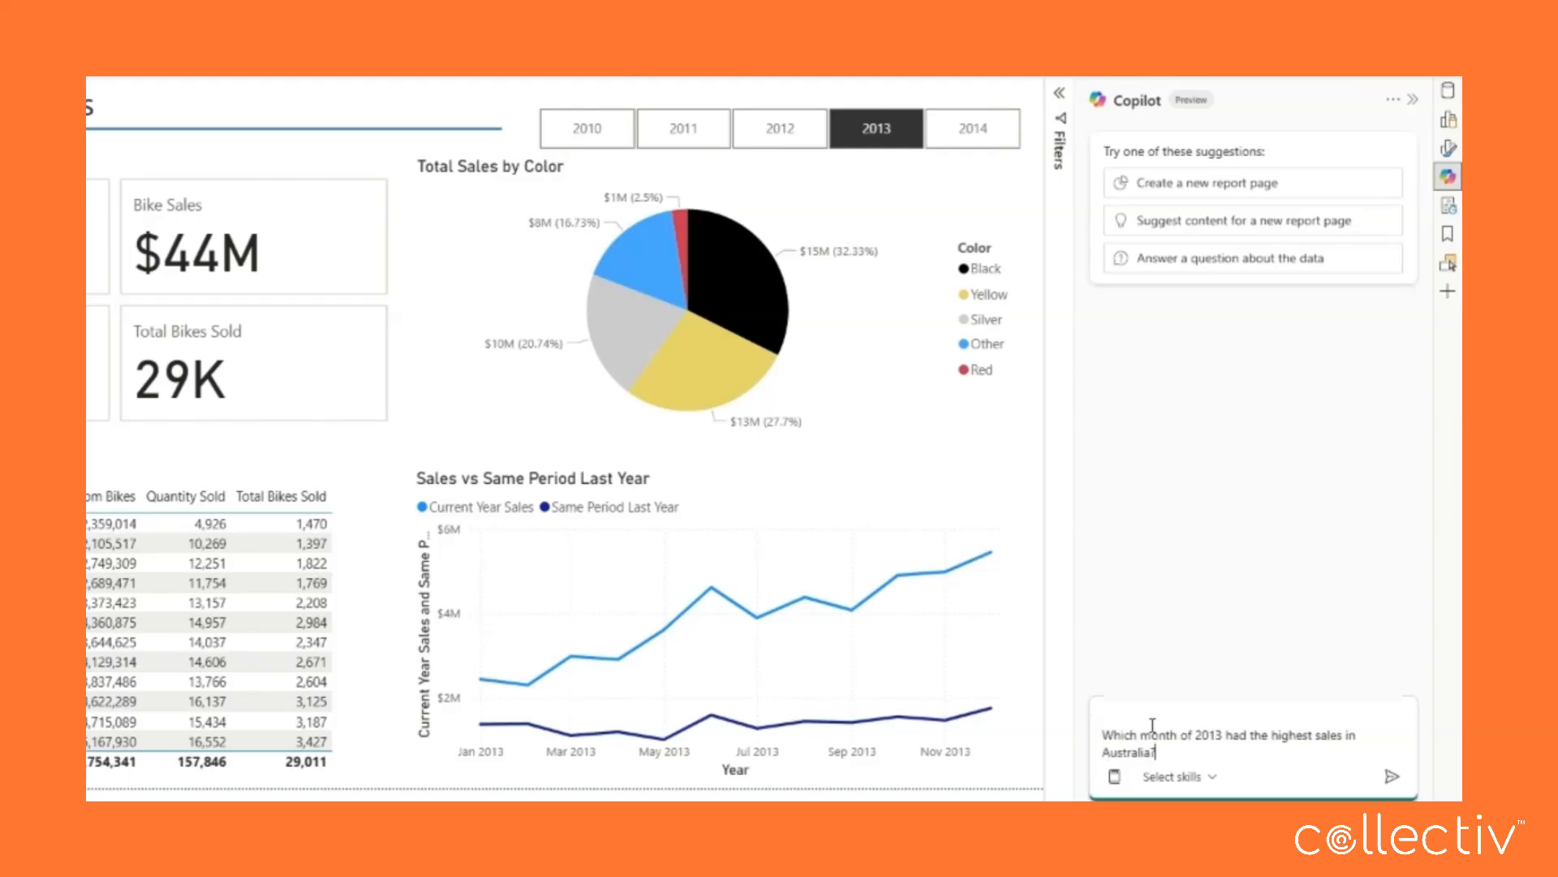
{"action": "key", "text": "Return"}
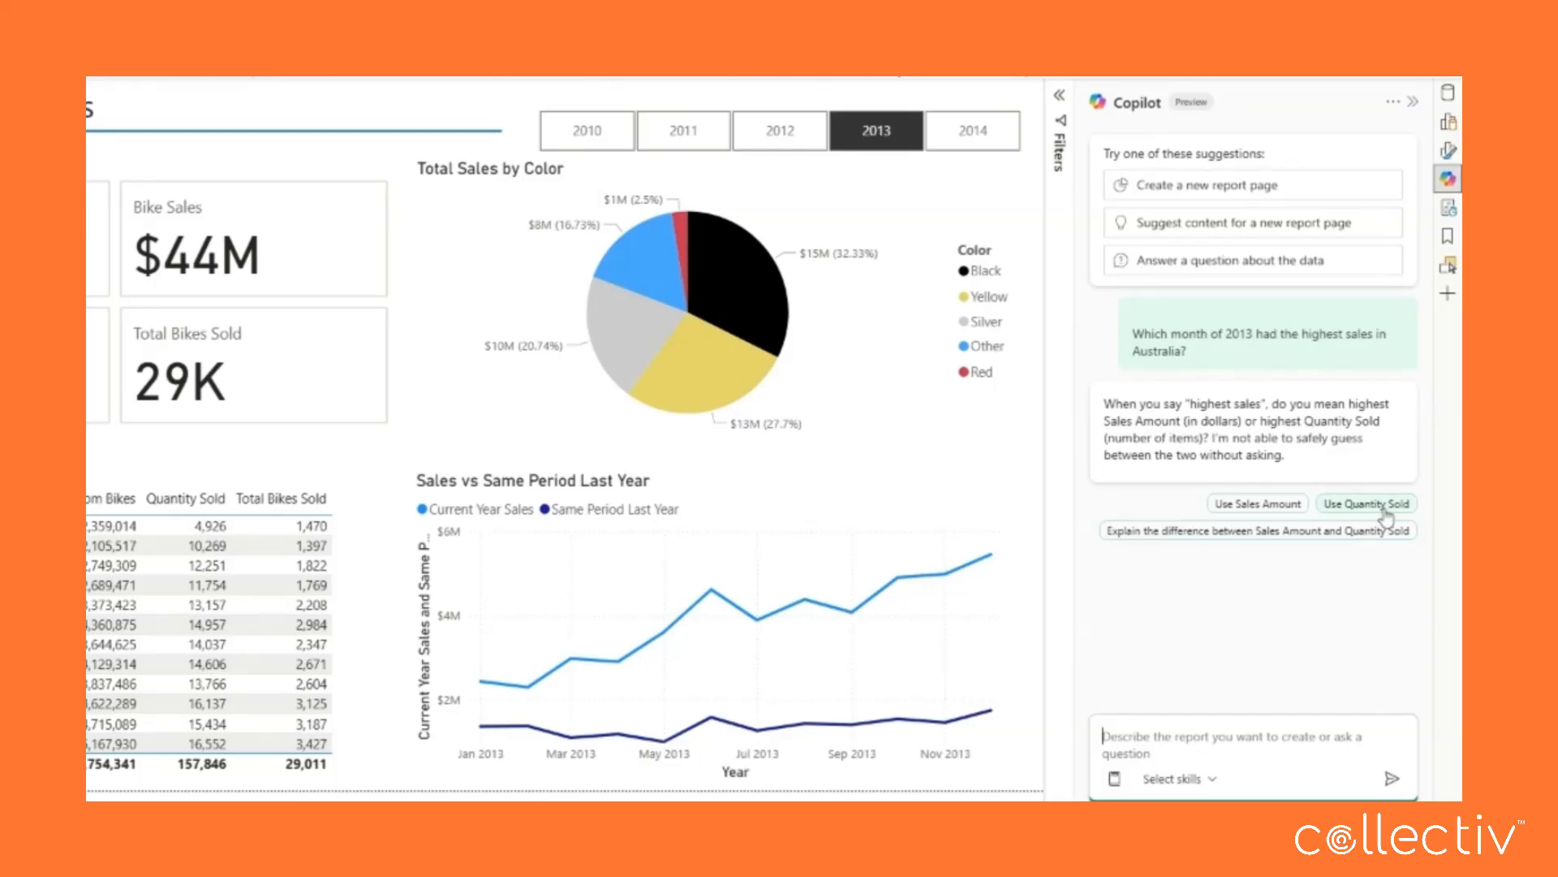
{"action": "left_click", "coordinate": [1367, 504]}
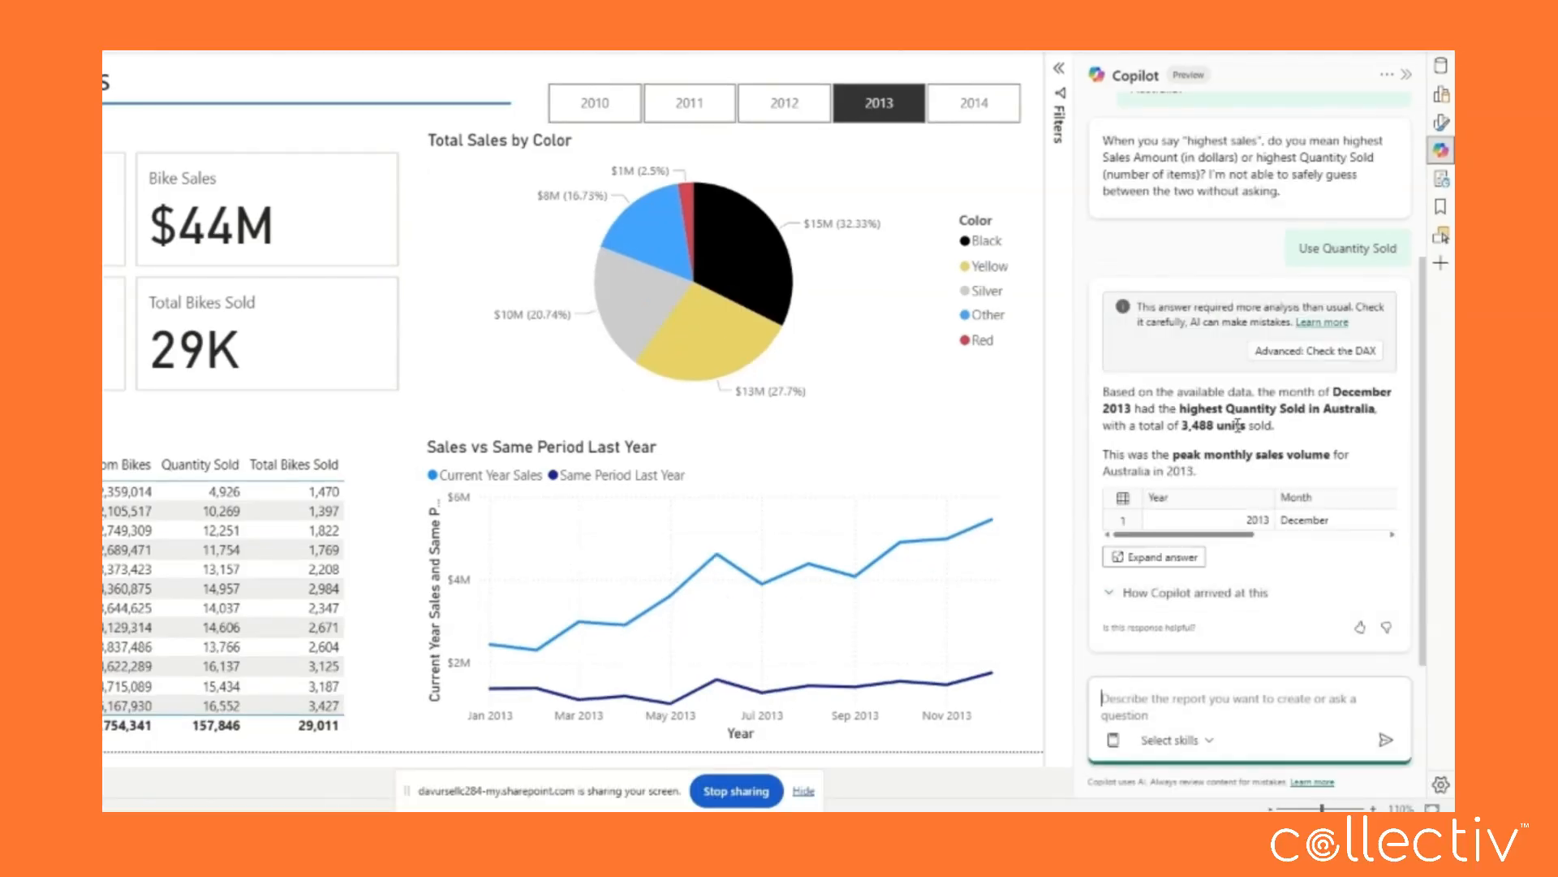
Review all columns of Copilot's result table and expand the explanation of how it arrived at the answer
{"action": "left_click_drag", "start_coordinate": [1227, 533], "coordinate": [1381, 537]}
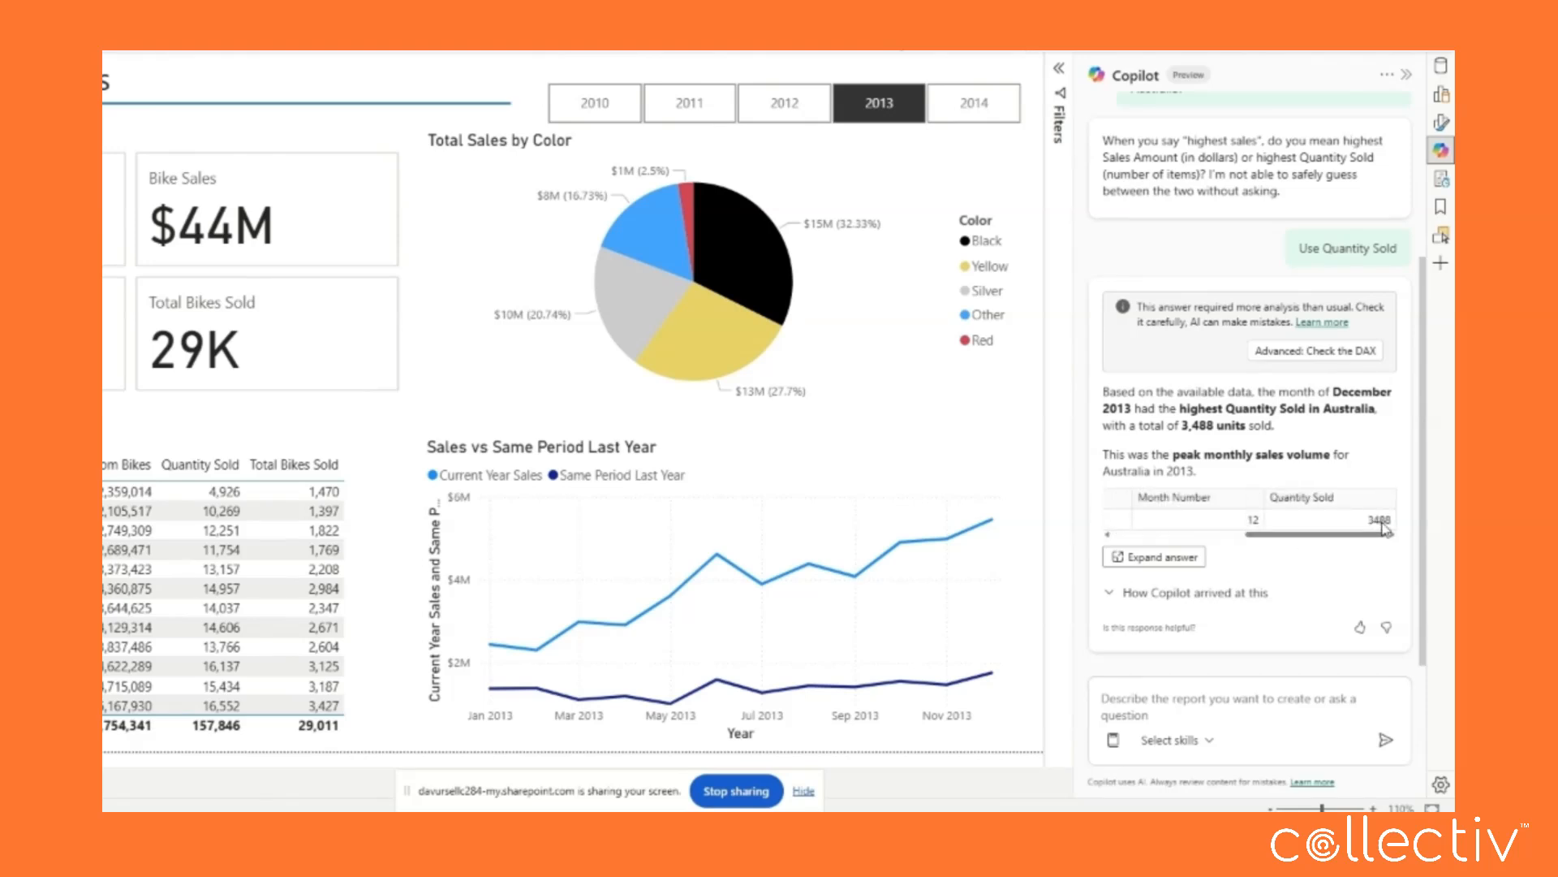
{"action": "left_click_drag", "start_coordinate": [1379, 538], "coordinate": [1246, 537]}
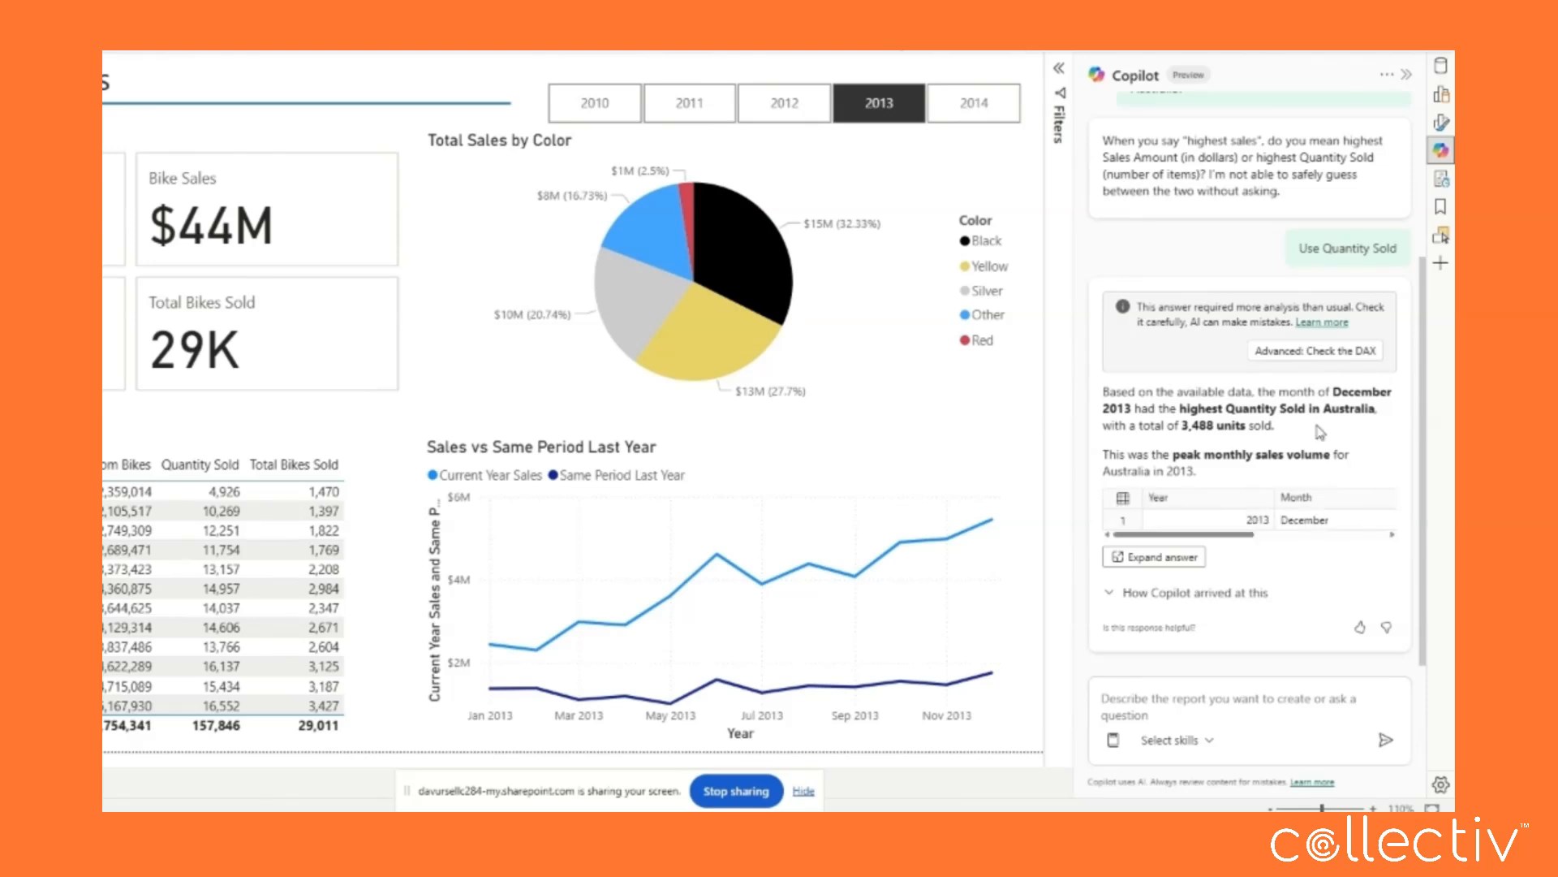
{"action": "left_click", "coordinate": [1251, 592]}
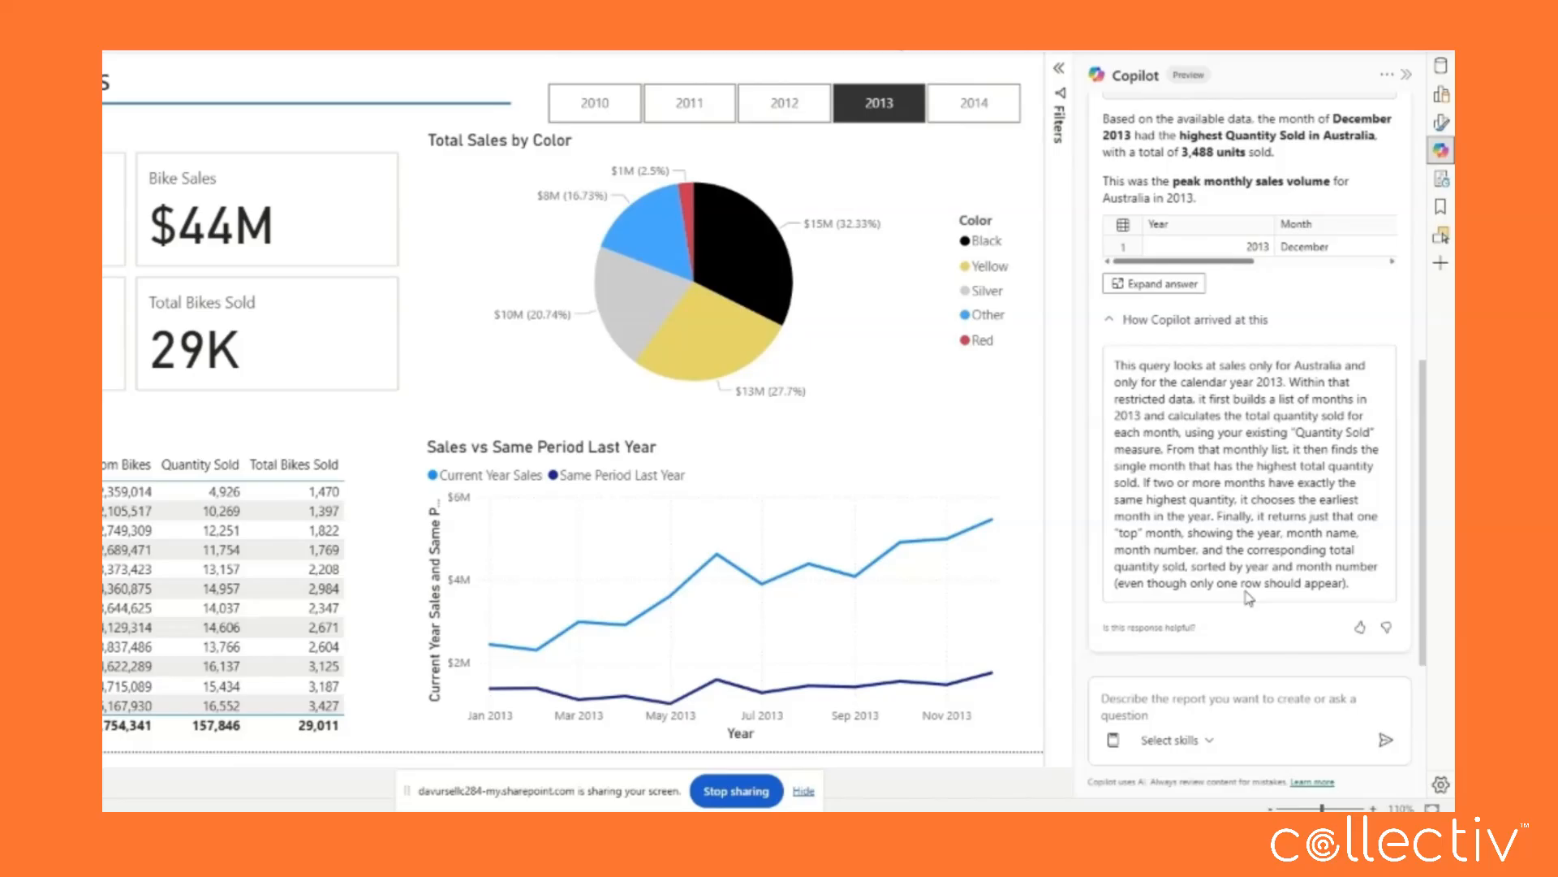
Expand Copilot's answer and examine its DAX query, checking the Dim_Geography country filter, the 2013 filter and the Quantity Sold measure
{"action": "left_click", "coordinate": [1154, 284]}
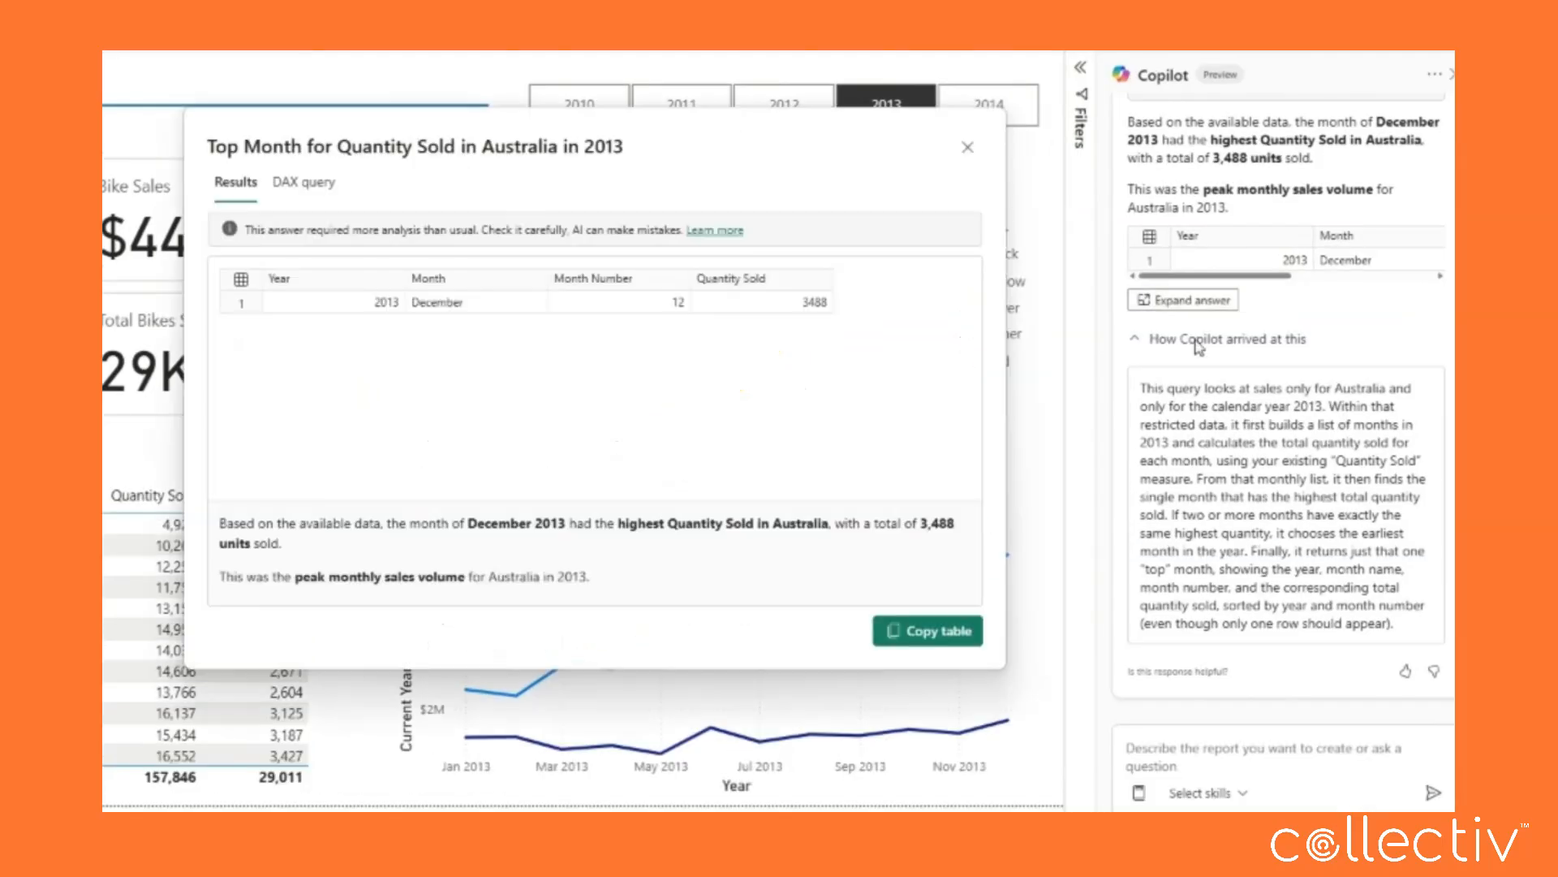
{"action": "left_click", "coordinate": [308, 187]}
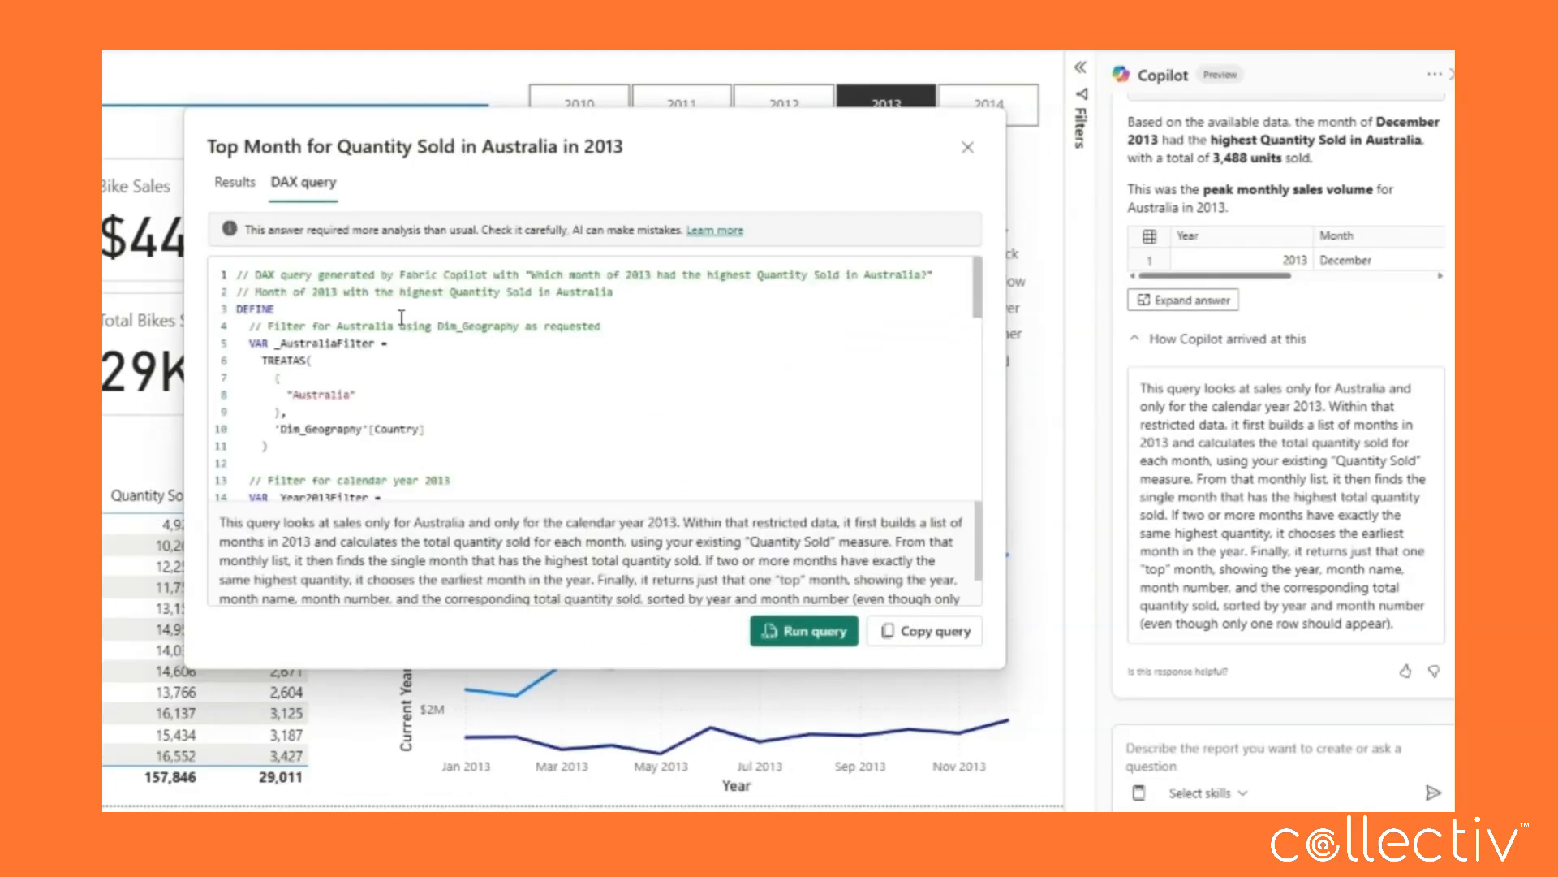
{"action": "left_click", "coordinate": [350, 343]}
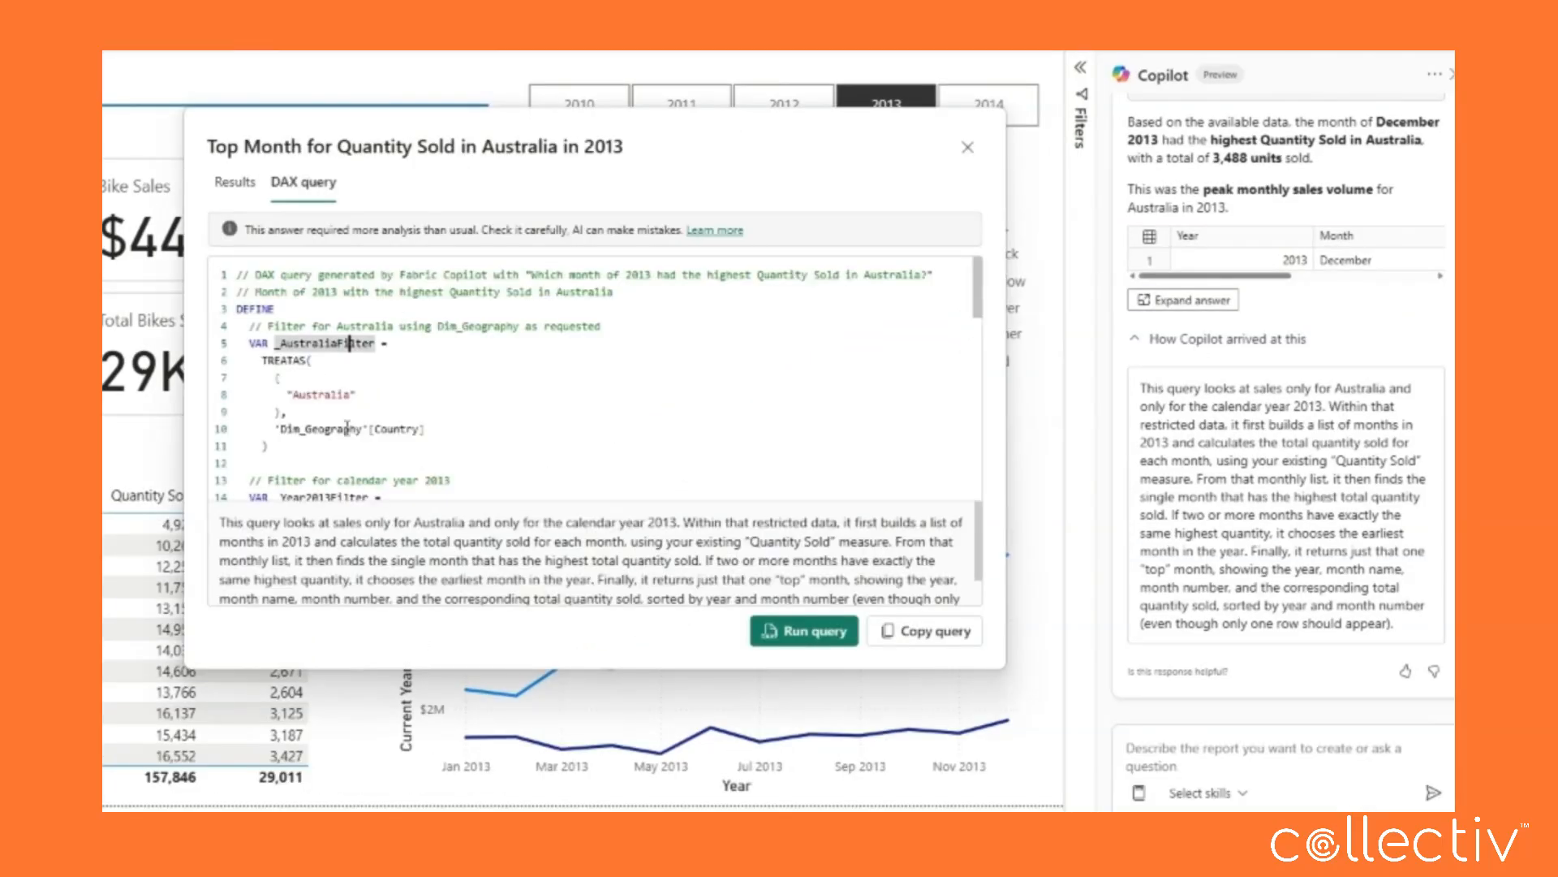
{"action": "left_click", "coordinate": [331, 431]}
{"action": "scroll", "coordinate": [481, 429], "scroll_direction": "down", "scroll_amount": 1}
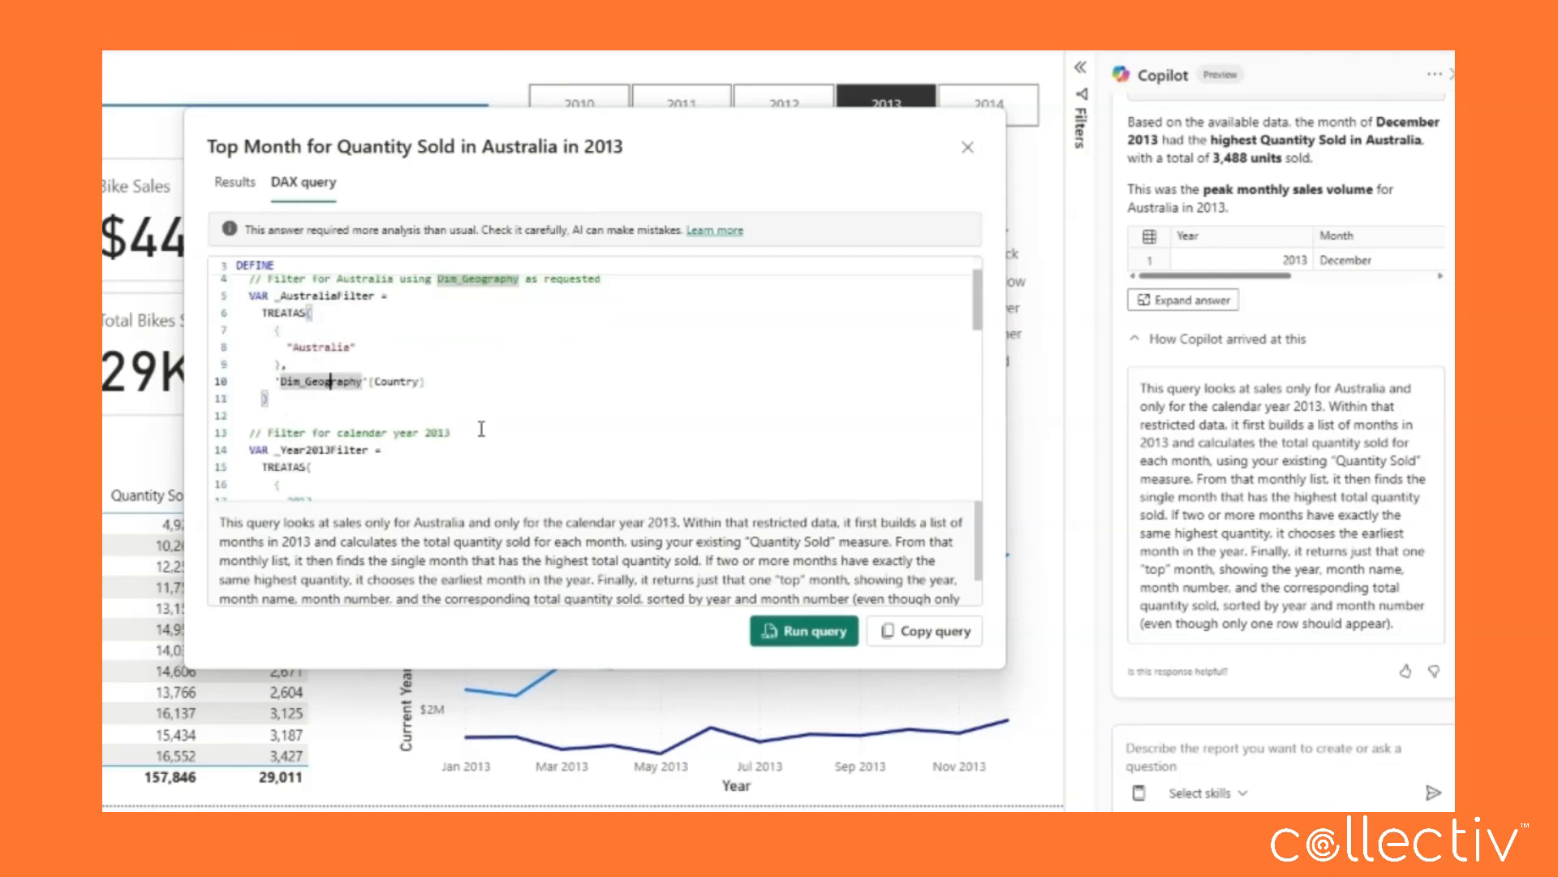
{"action": "scroll", "coordinate": [482, 429], "scroll_direction": "down", "scroll_amount": 1}
{"action": "scroll", "coordinate": [427, 414], "scroll_direction": "down", "scroll_amount": 2}
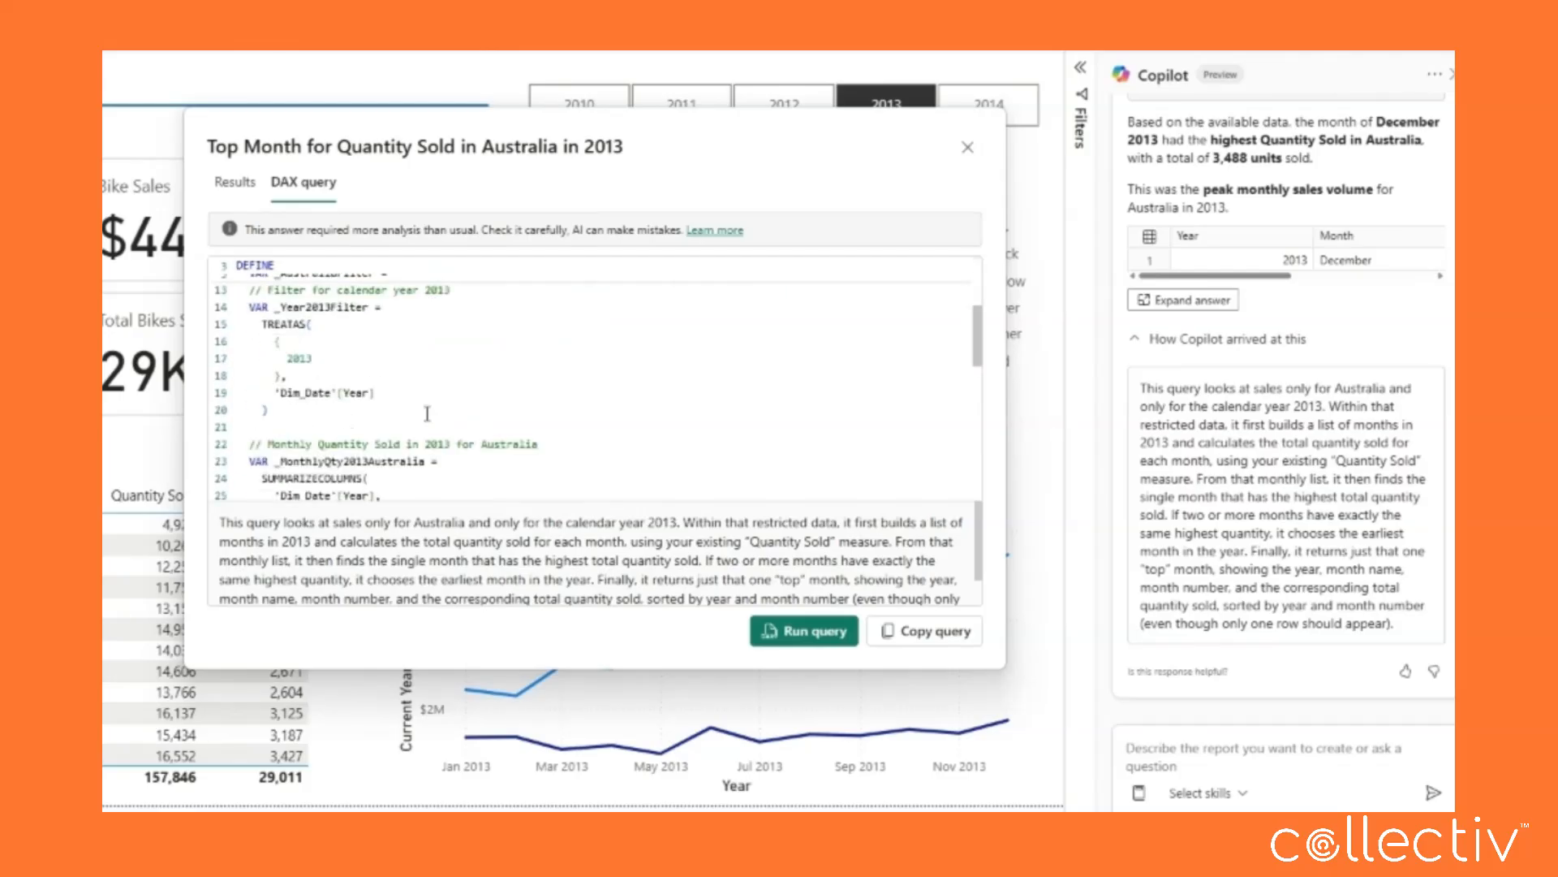
{"action": "scroll", "coordinate": [454, 412], "scroll_direction": "down", "scroll_amount": 2}
{"action": "scroll", "coordinate": [484, 412], "scroll_direction": "down", "scroll_amount": 1}
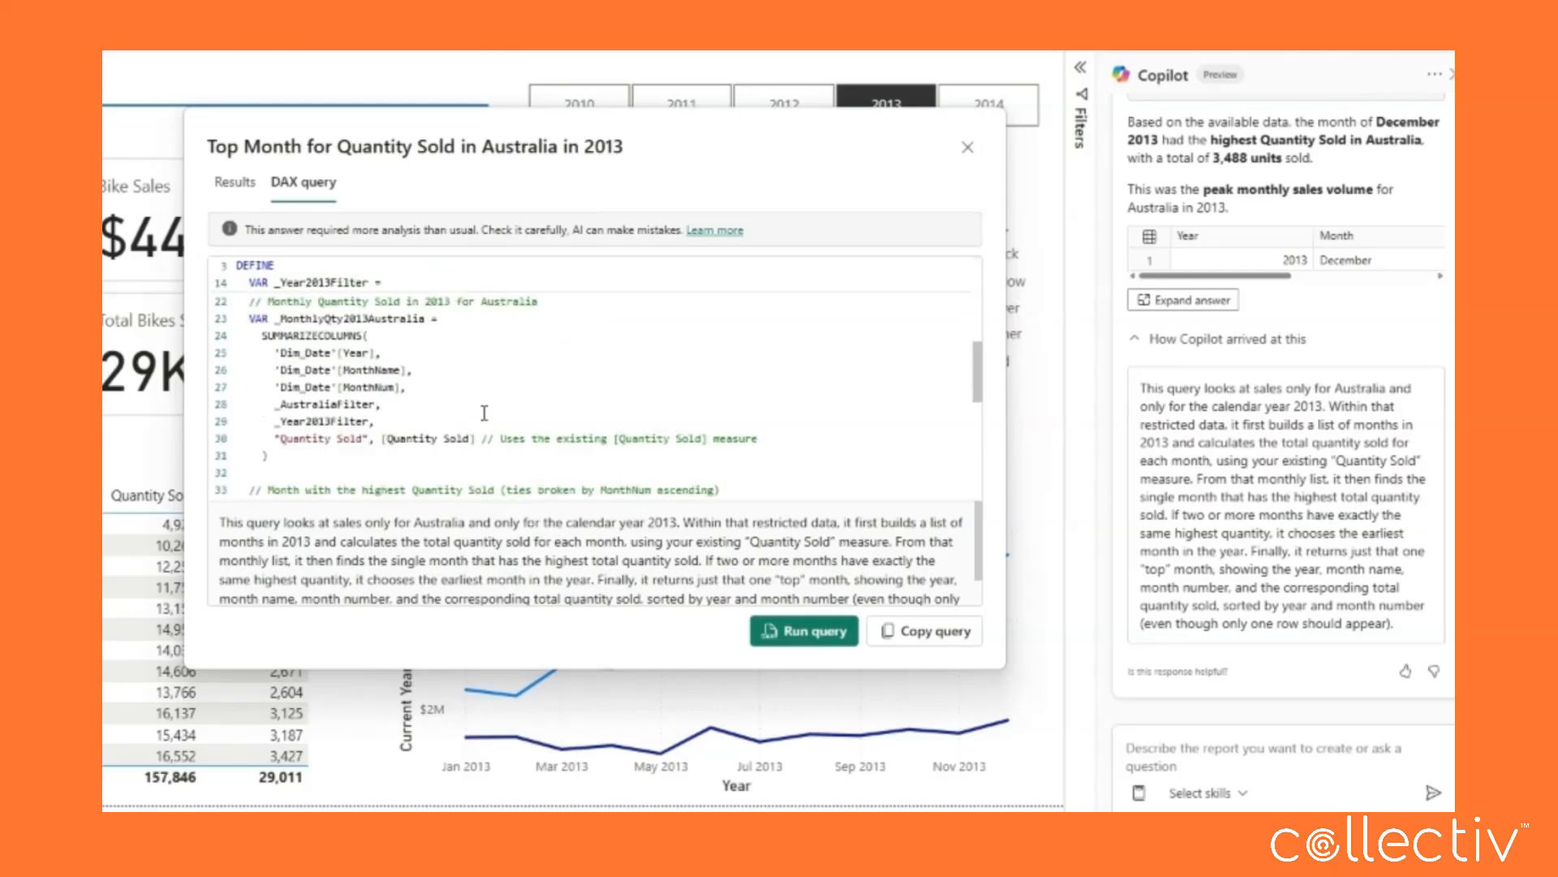
{"action": "scroll", "coordinate": [454, 443], "scroll_direction": "down", "scroll_amount": 2}
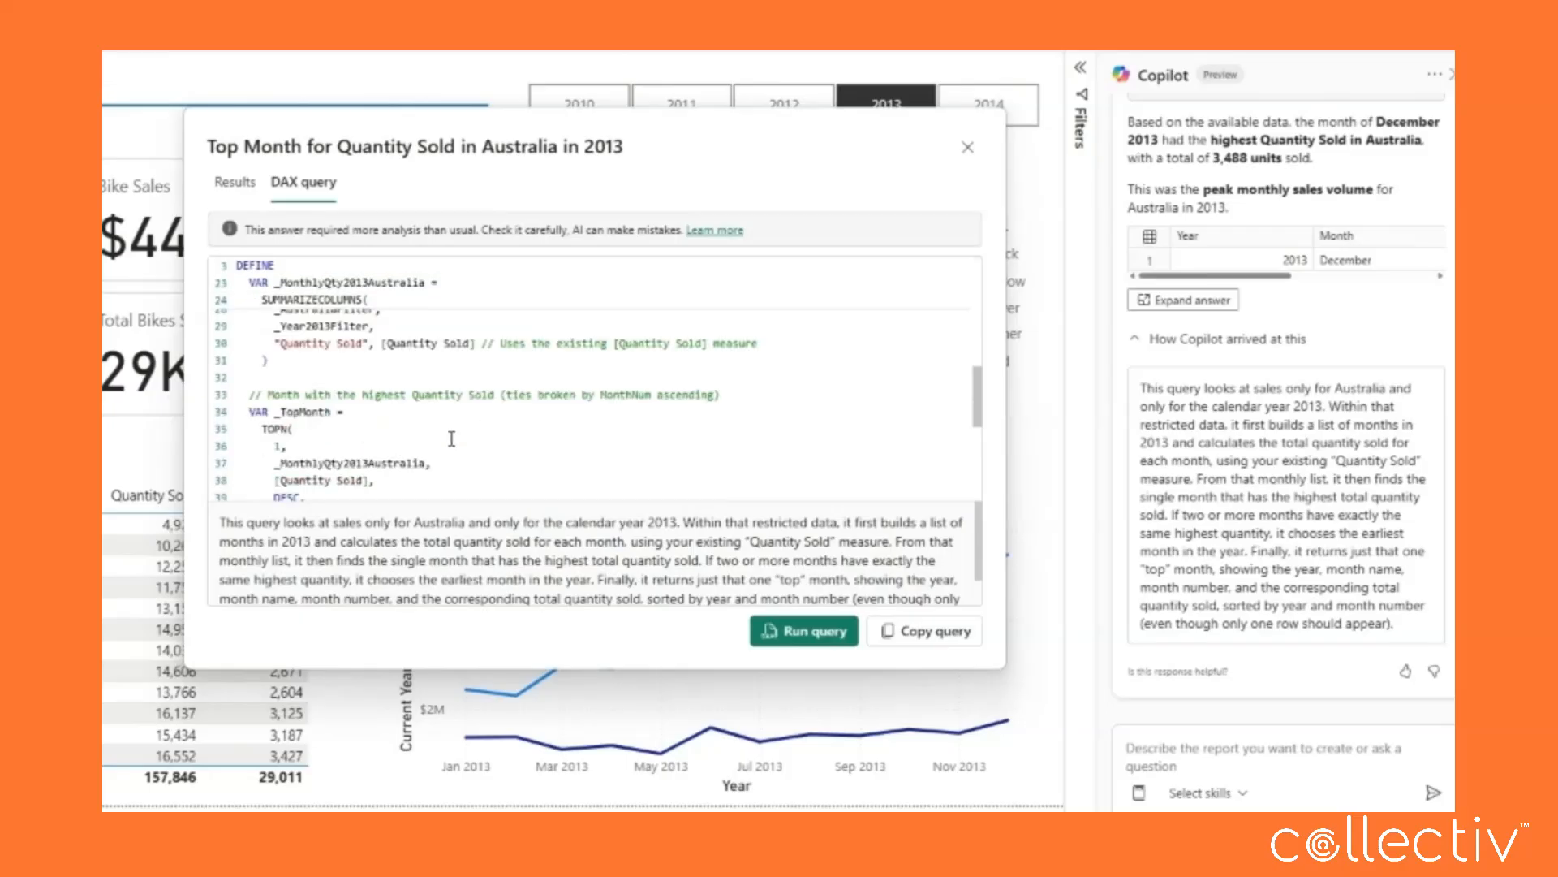
{"action": "scroll", "coordinate": [452, 439], "scroll_direction": "down", "scroll_amount": 1}
{"action": "scroll", "coordinate": [452, 439], "scroll_direction": "down", "scroll_amount": 3}
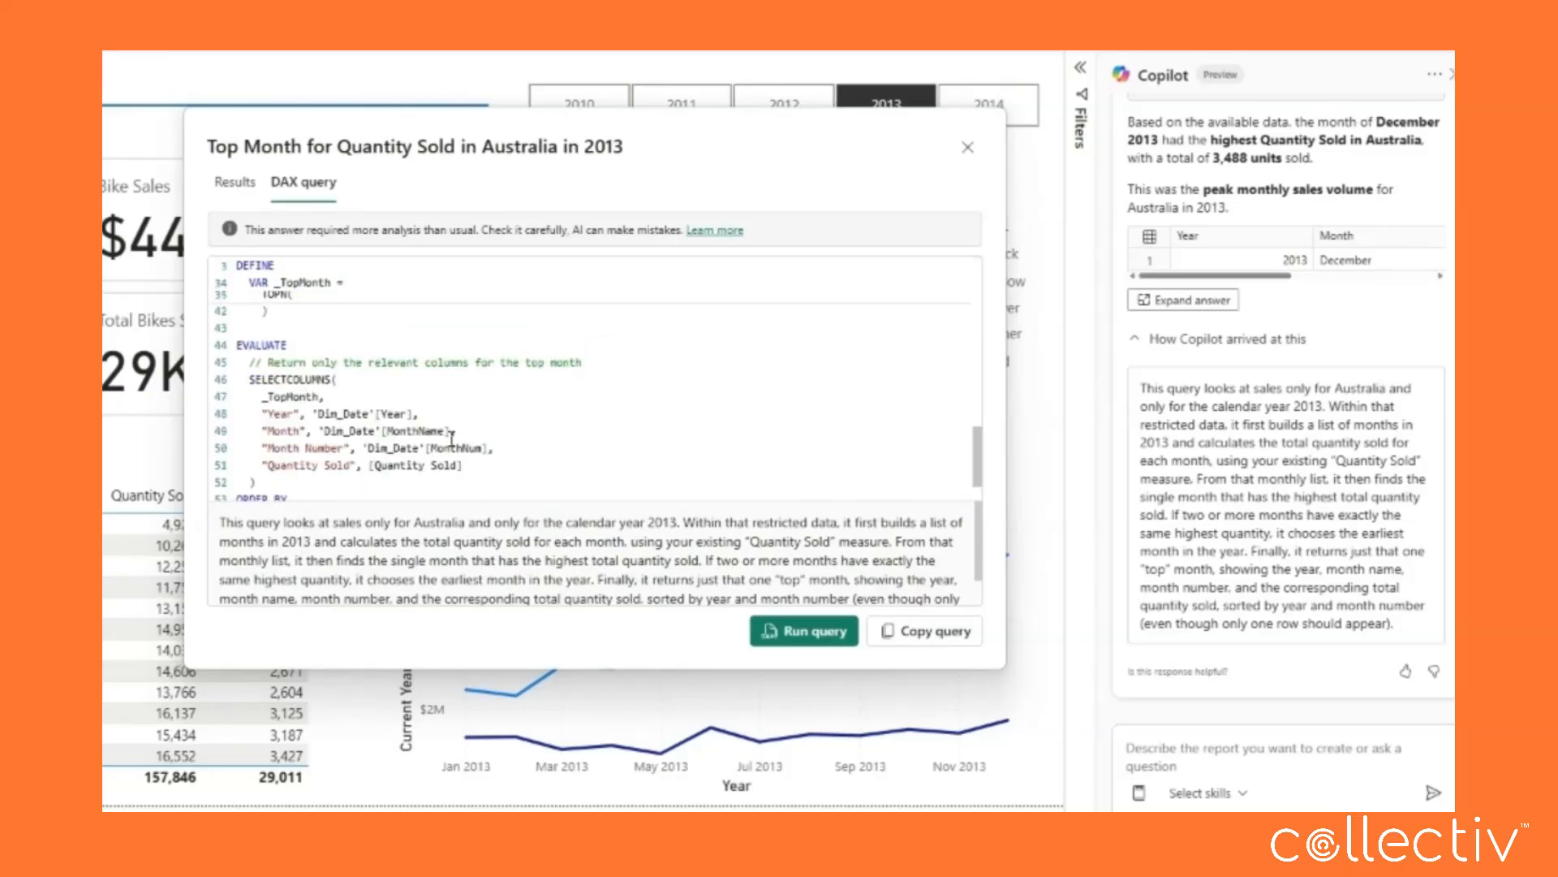
{"action": "scroll", "coordinate": [454, 443], "scroll_direction": "down", "scroll_amount": 1}
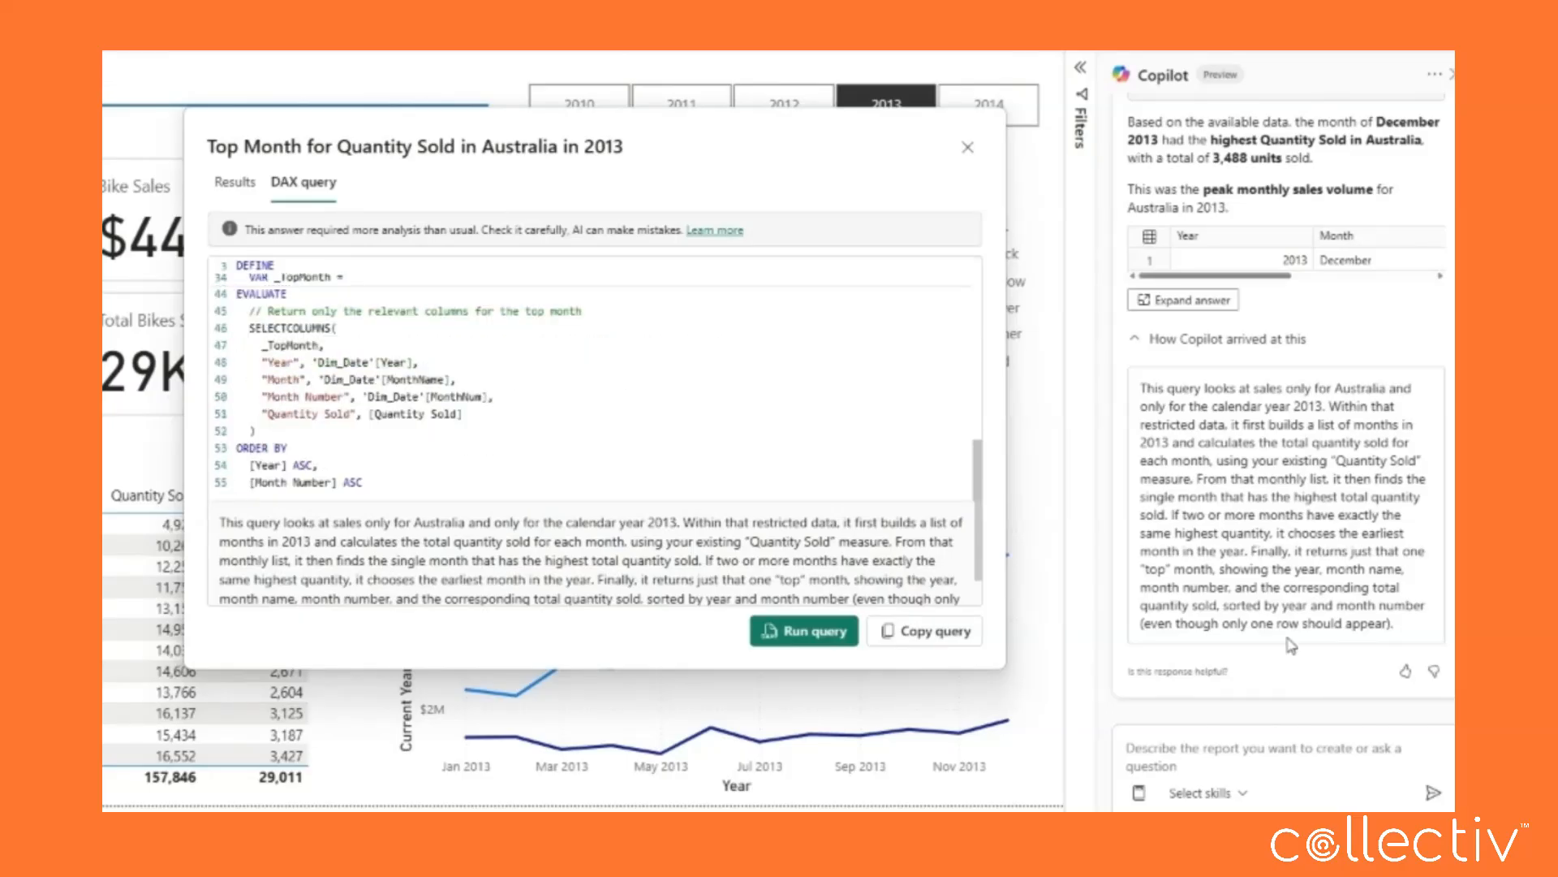